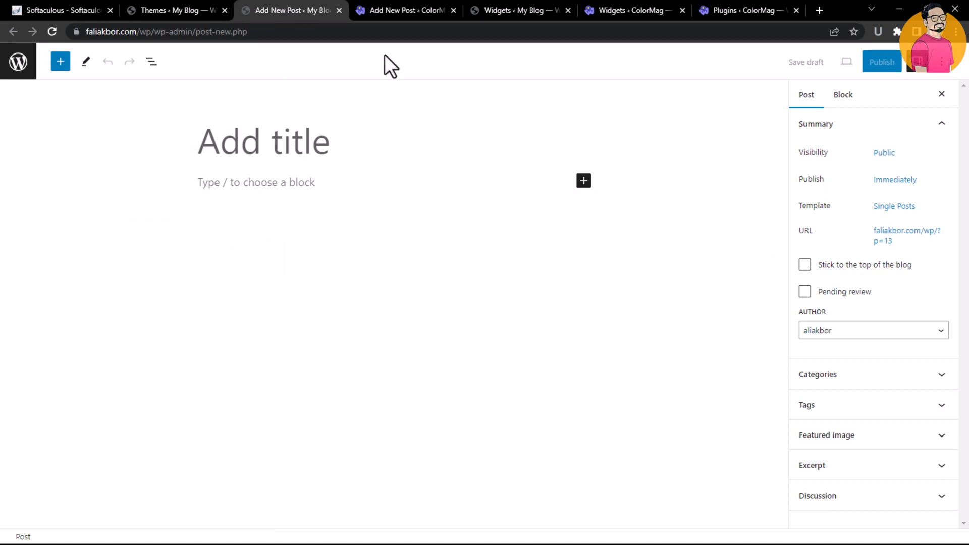
# Examine the classic post editor screen on the ColorMag site, scrolling through its editor and side boxes
pyautogui.click(387, 10)
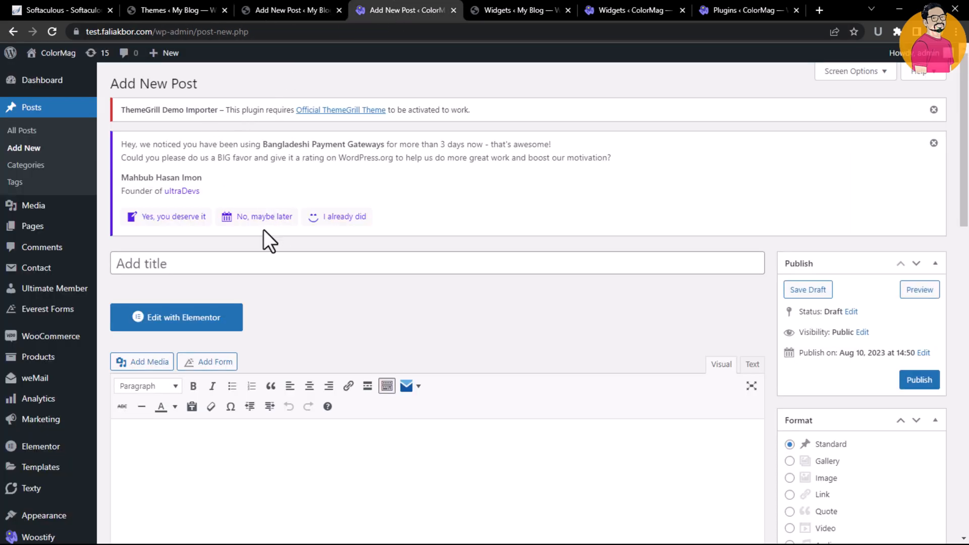
pyautogui.scroll(-2, 934, 108)
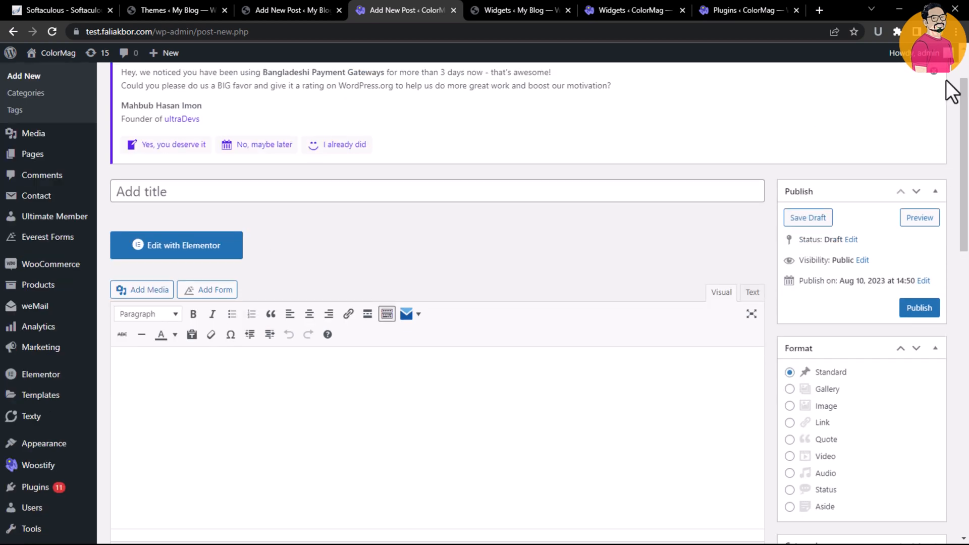
pyautogui.click(931, 75)
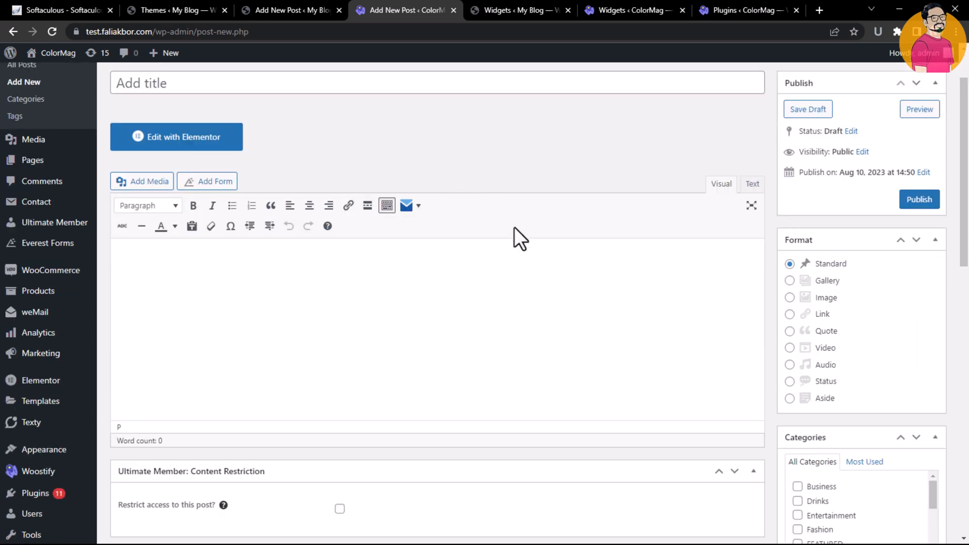
pyautogui.click(566, 253)
pyautogui.scroll(-4, 574, 196)
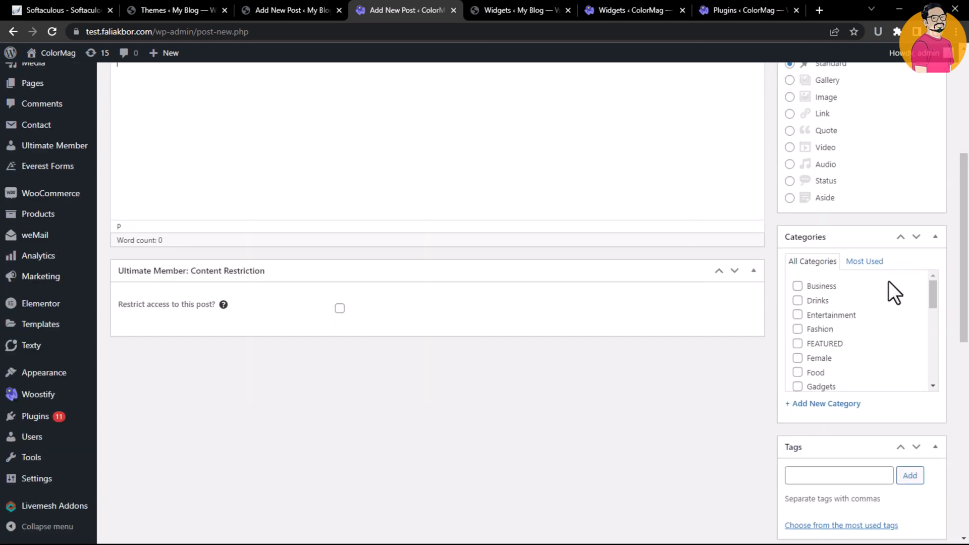
pyautogui.moveTo(966, 220); pyautogui.dragTo(966, 119)
# Switch to the block editor post and open and close its block inserter
pyautogui.click(326, 8)
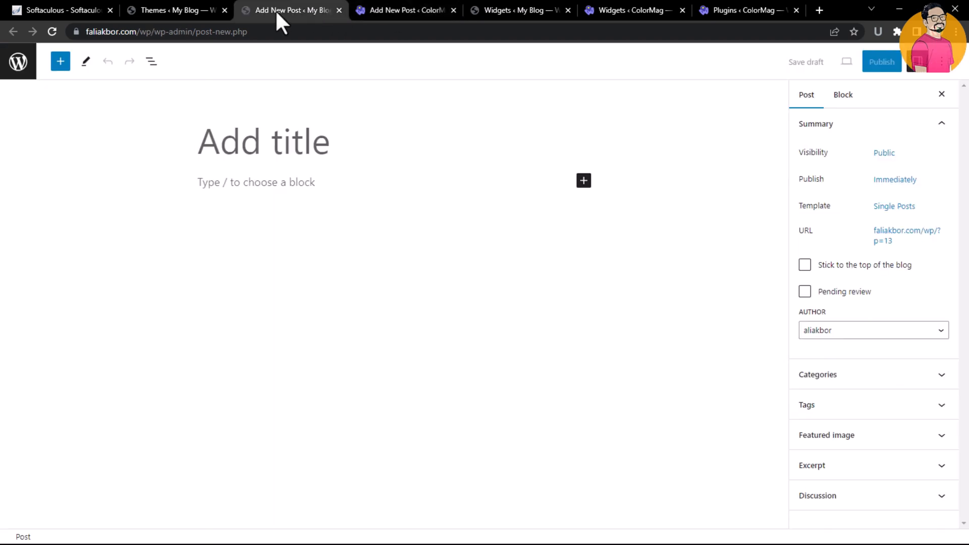
pyautogui.click(347, 217)
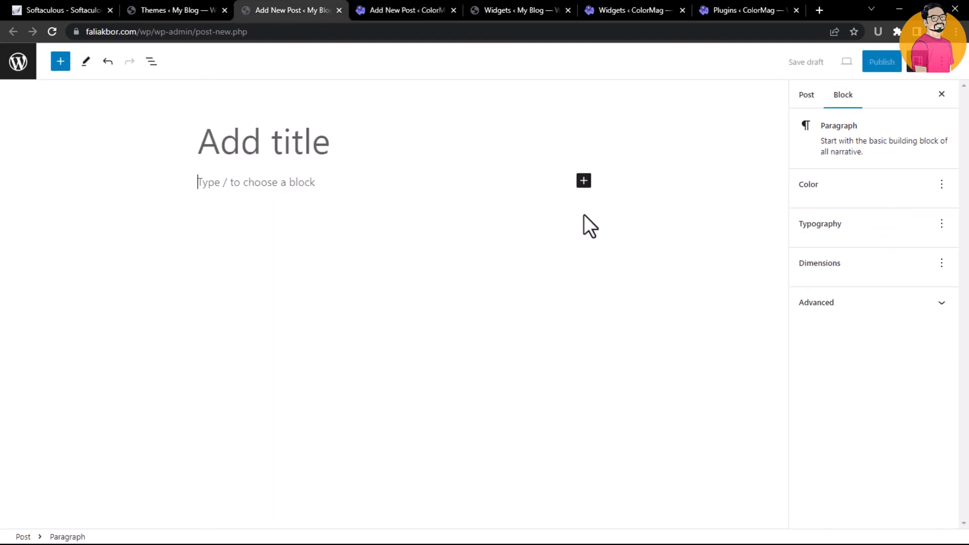
pyautogui.click(584, 181)
pyautogui.click(584, 182)
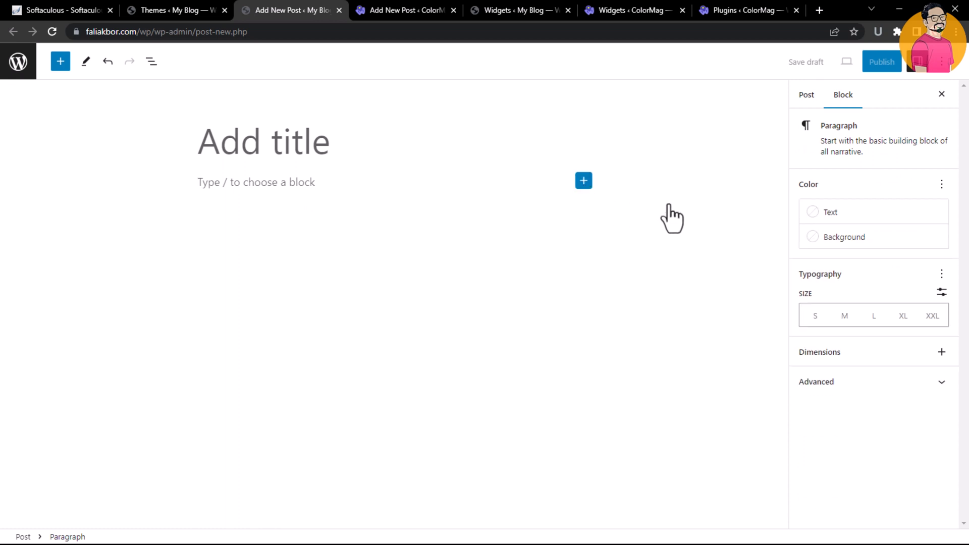
pyautogui.click(584, 180)
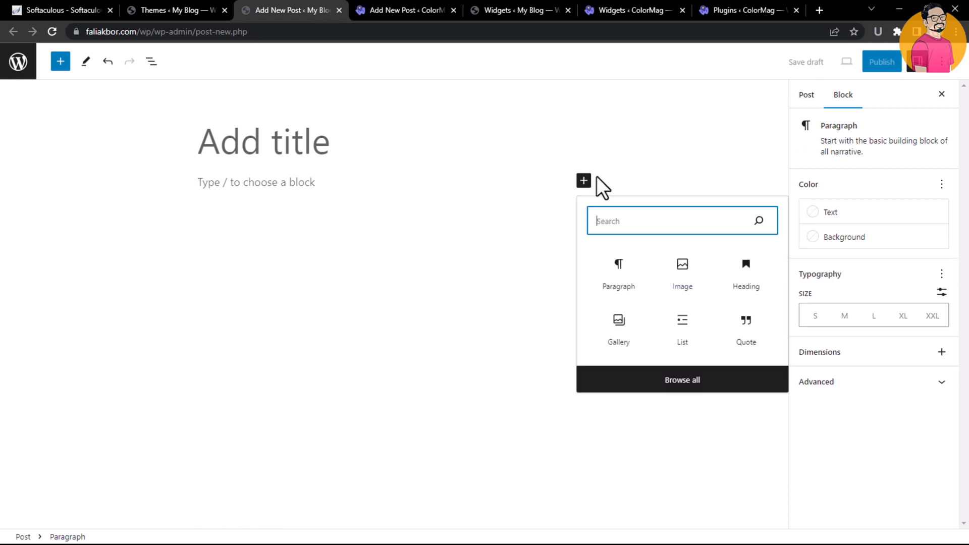
pyautogui.click(614, 154)
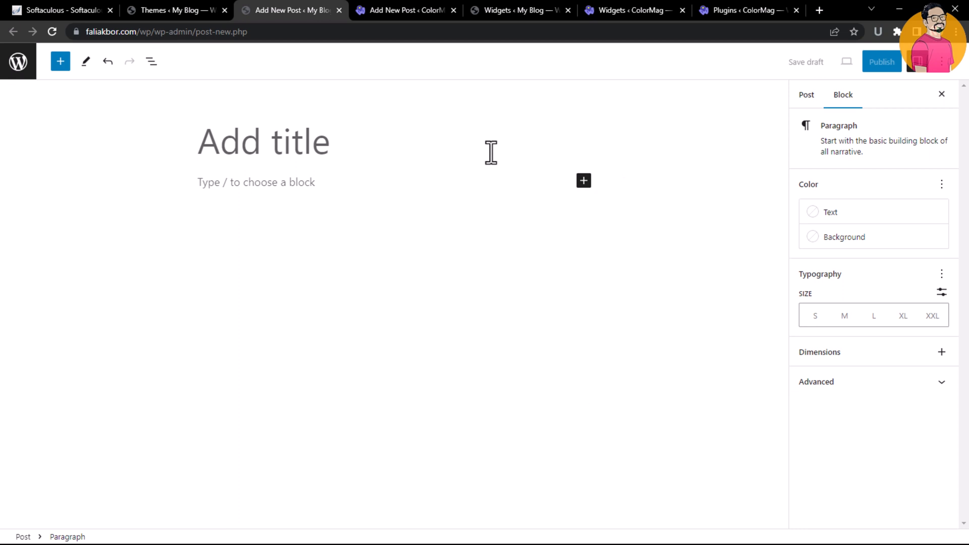
# Compare the classic and block post editors by switching between their tabs
pyautogui.click(404, 10)
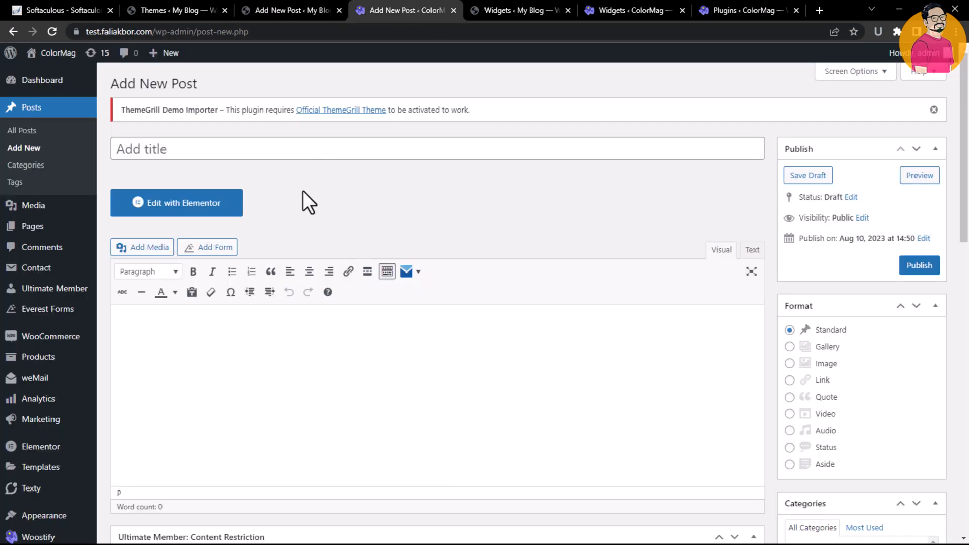
pyautogui.click(308, 12)
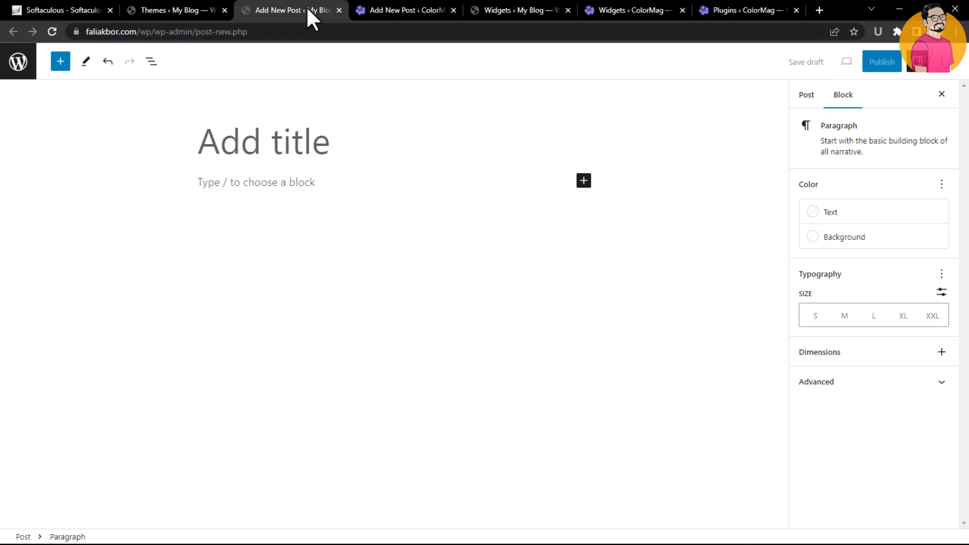
pyautogui.click(181, 10)
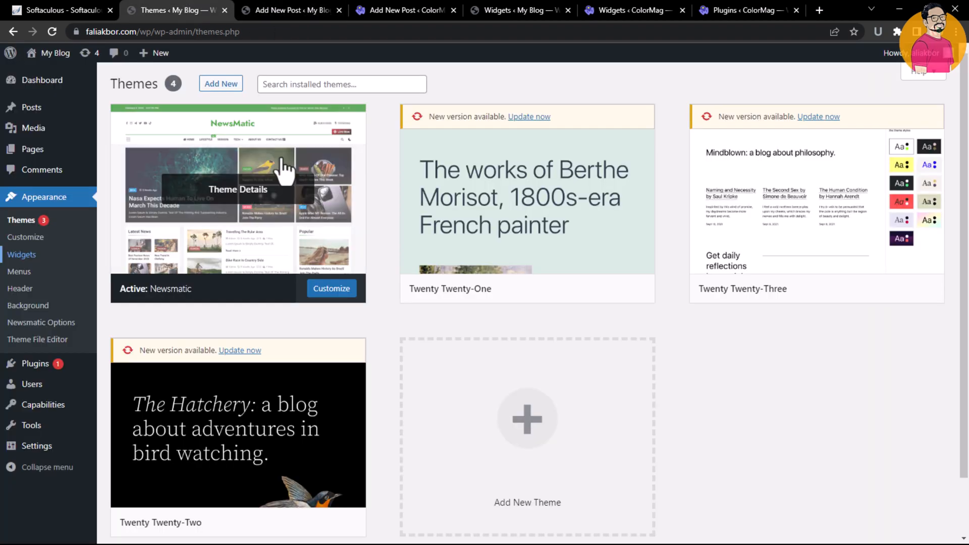
# Examine the block-based Widgets screen, collapsing the Sidebar area and opening the Frontpage - Middle Right Sidebar block inserter
pyautogui.click(515, 5)
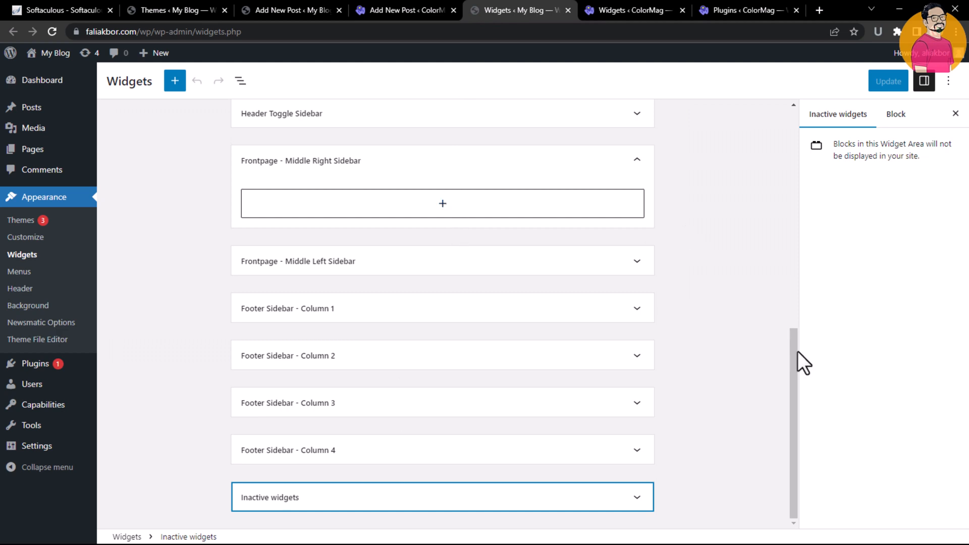
pyautogui.moveTo(797, 351); pyautogui.dragTo(791, 135)
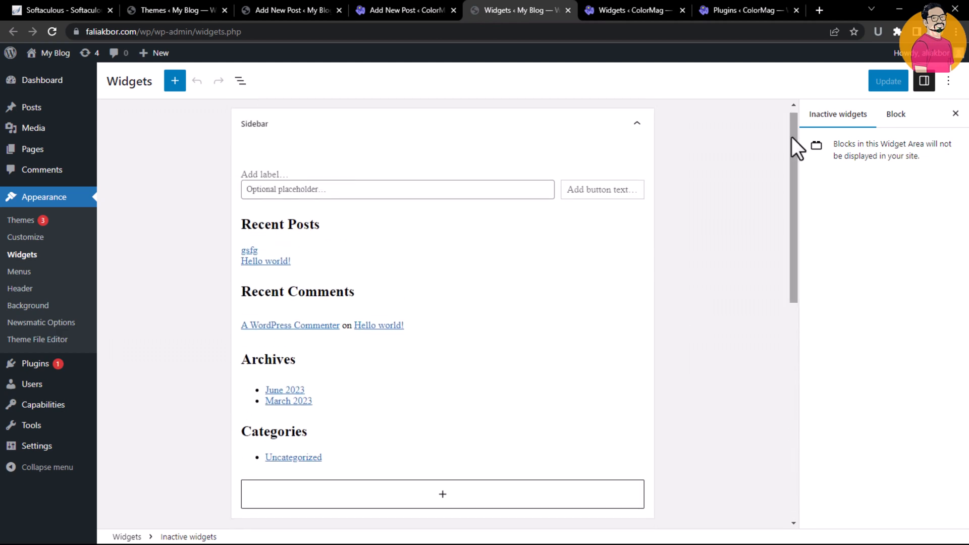
pyautogui.click(636, 124)
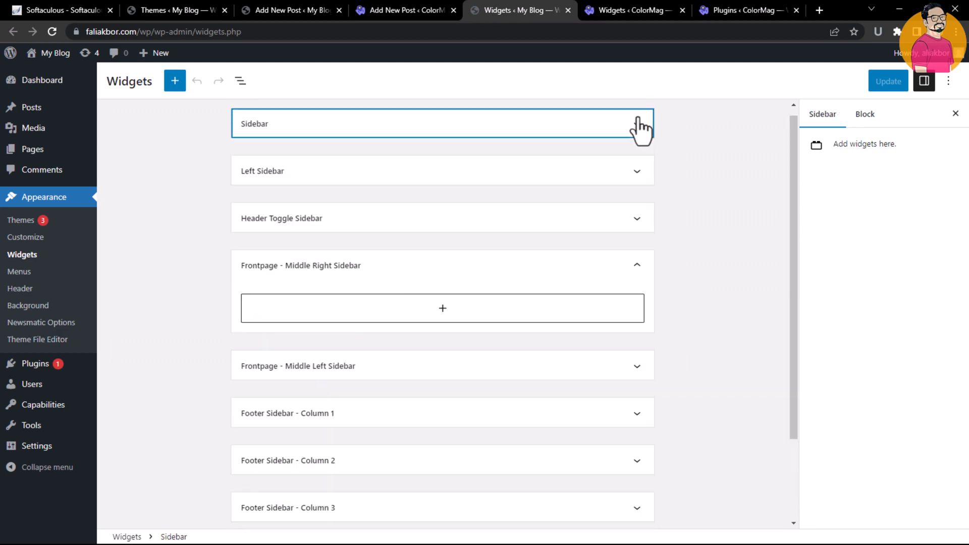
pyautogui.click(572, 126)
pyautogui.click(572, 126)
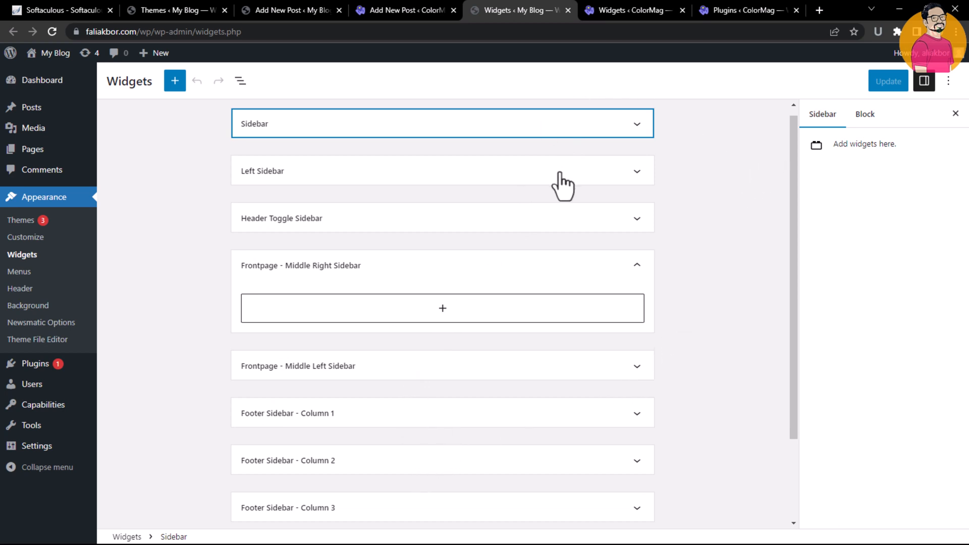
pyautogui.moveTo(794, 151); pyautogui.dragTo(797, 257)
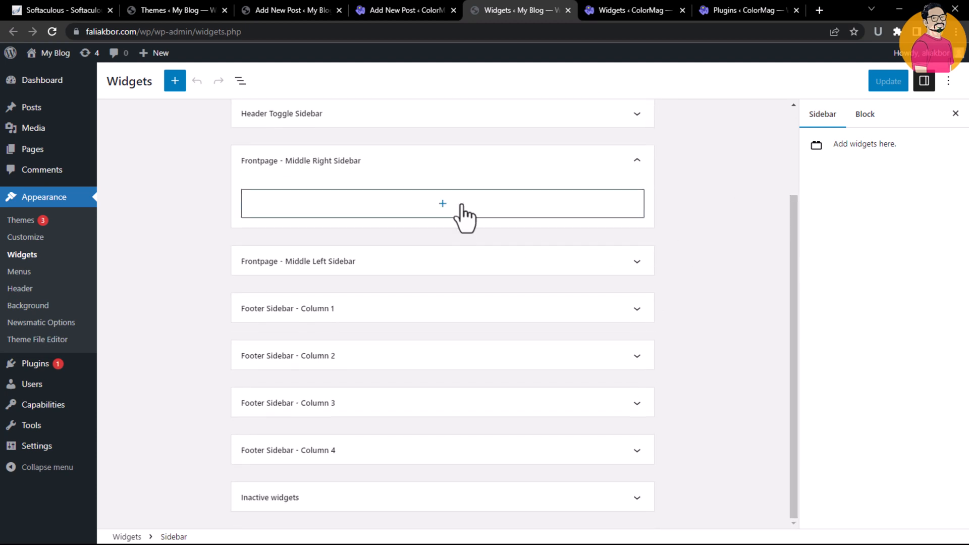
pyautogui.click(492, 214)
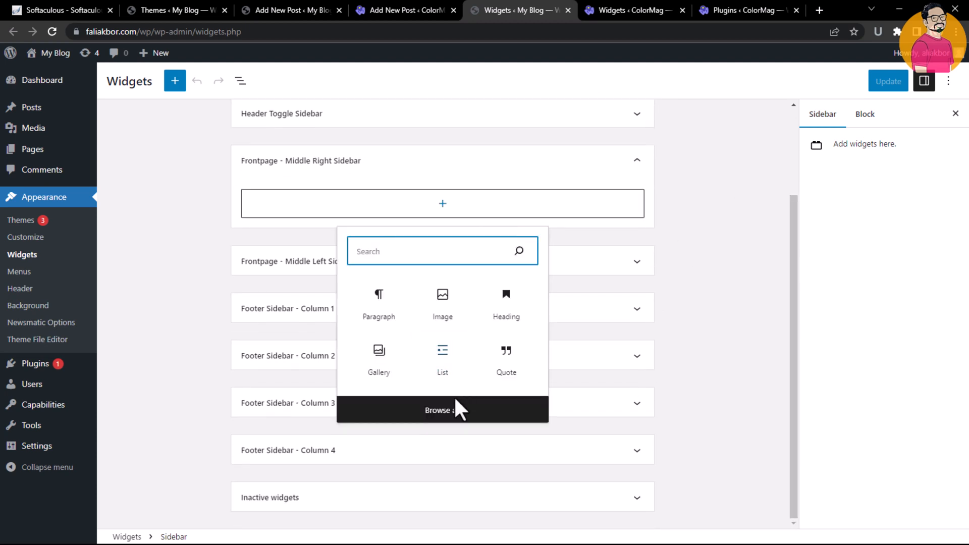
pyautogui.click(681, 110)
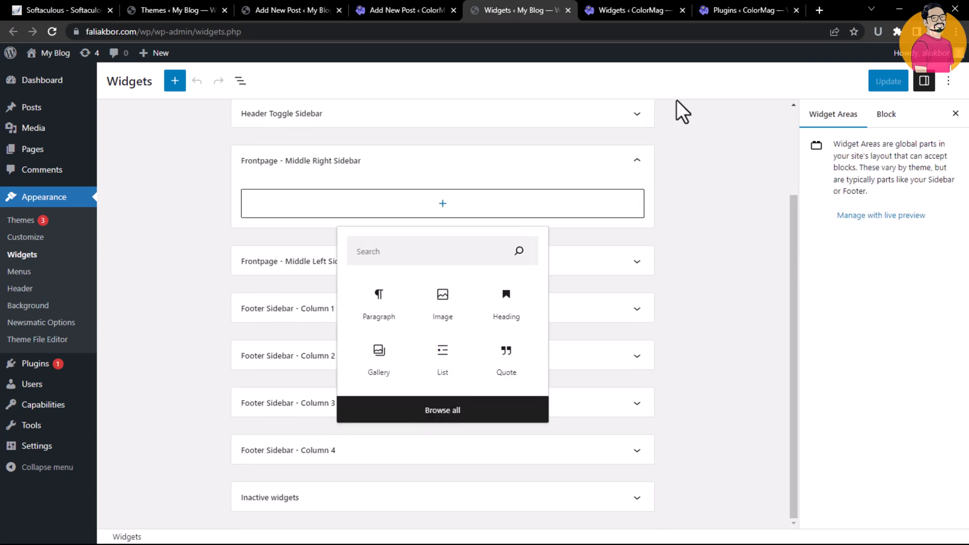
# Examine the classic Widgets screen on the ColorMag site, collapsing and reopening the Available Widgets list
pyautogui.click(631, 10)
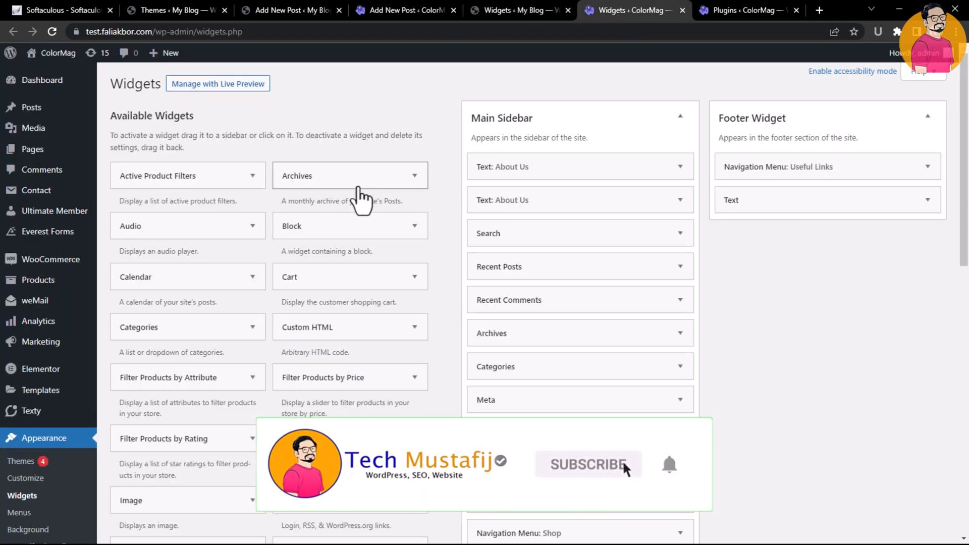
pyautogui.scroll(-5, 773, 180)
pyautogui.scroll(3, 772, 179)
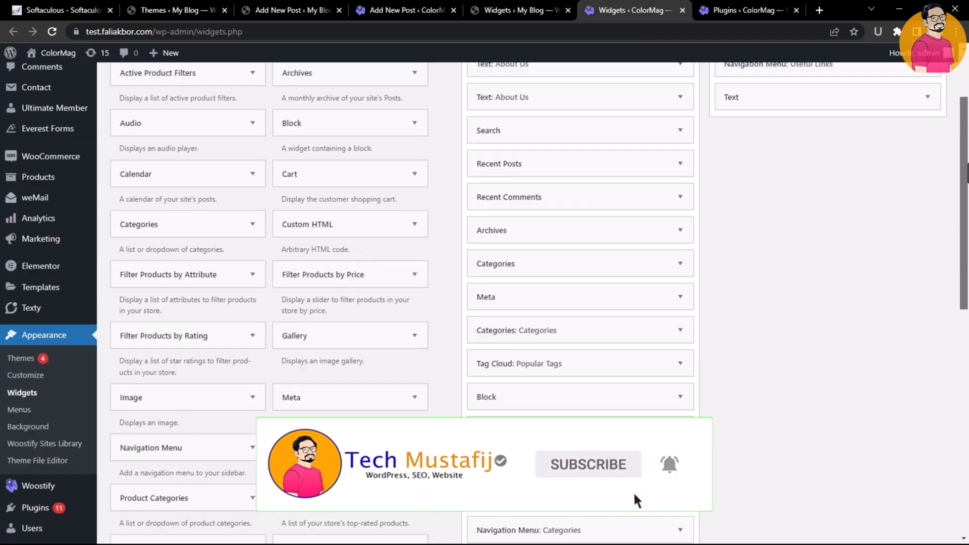
pyautogui.scroll(2, 633, 500)
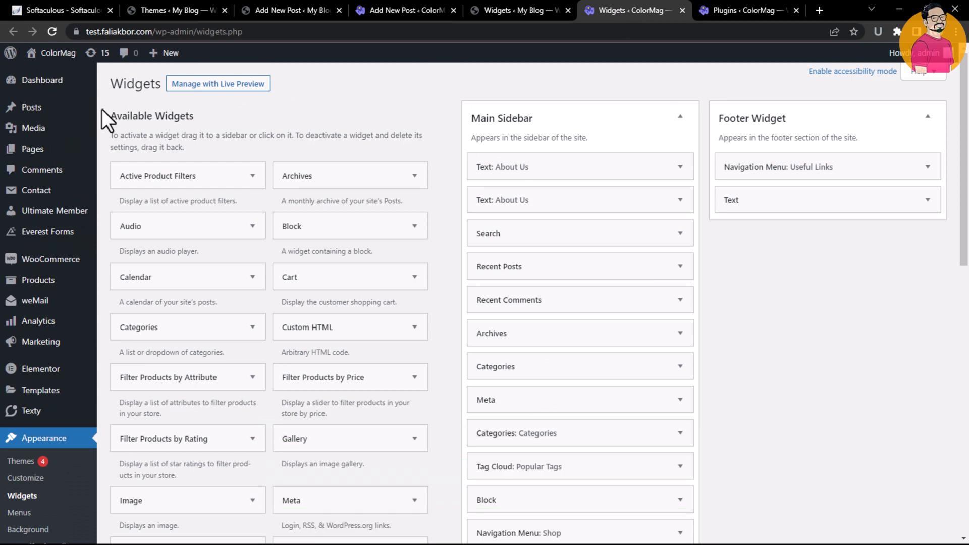
pyautogui.doubleClick(180, 117)
pyautogui.click(164, 118)
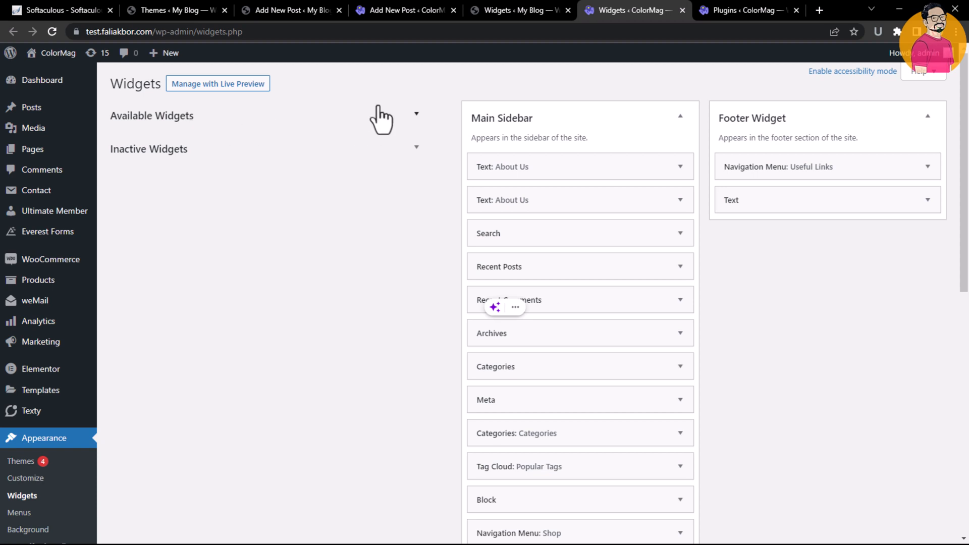
pyautogui.click(416, 113)
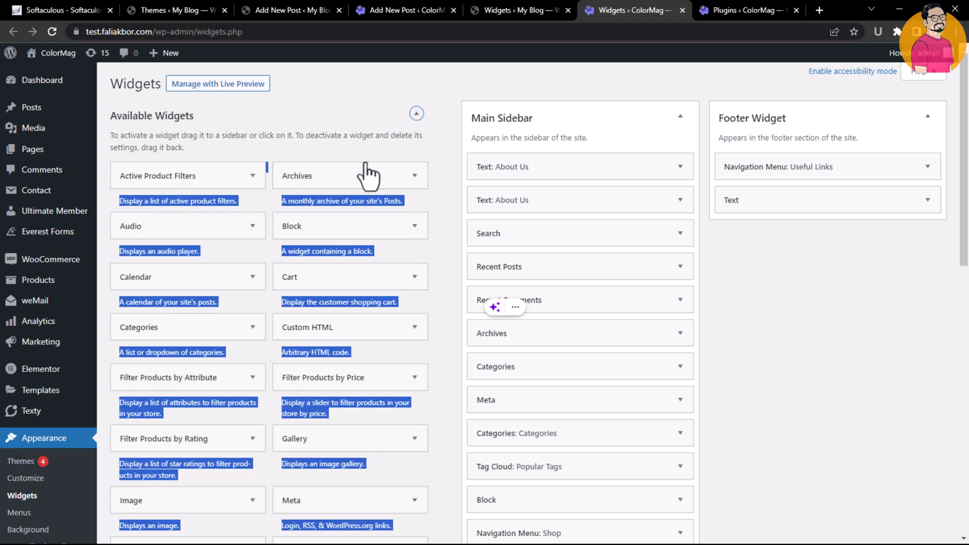
# Open the Audio widget's sidebar chooser and collapse the Main Sidebar area
pyautogui.click(214, 232)
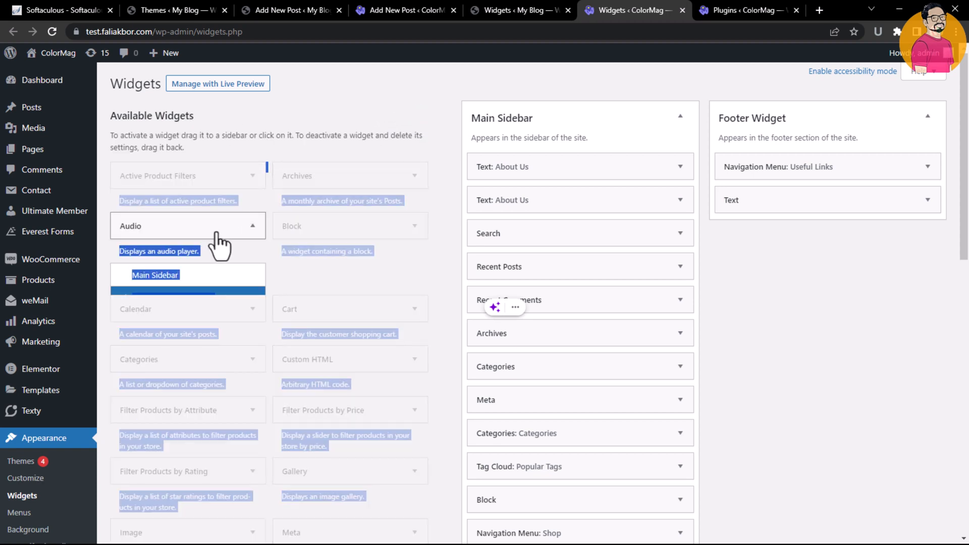
pyautogui.click(331, 92)
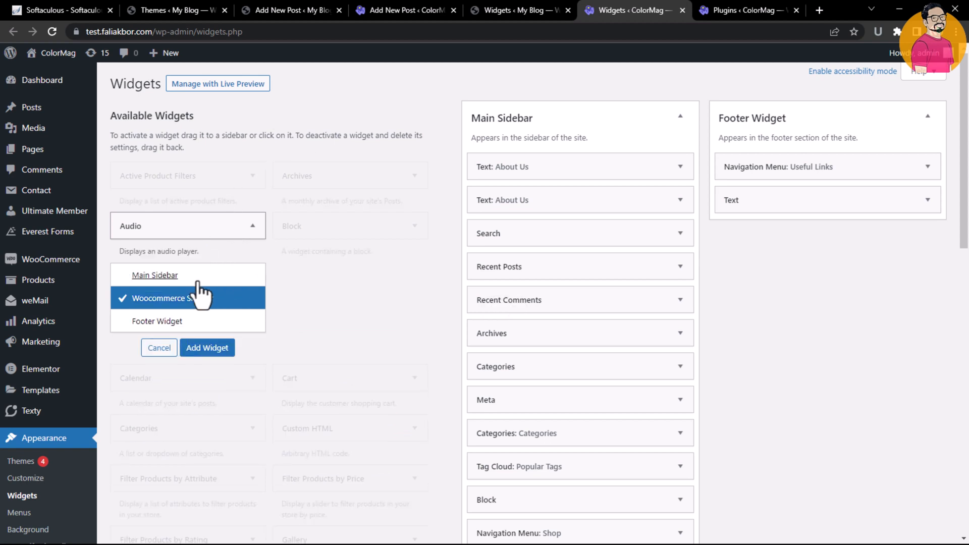
pyautogui.click(649, 127)
pyautogui.click(651, 124)
pyautogui.click(627, 128)
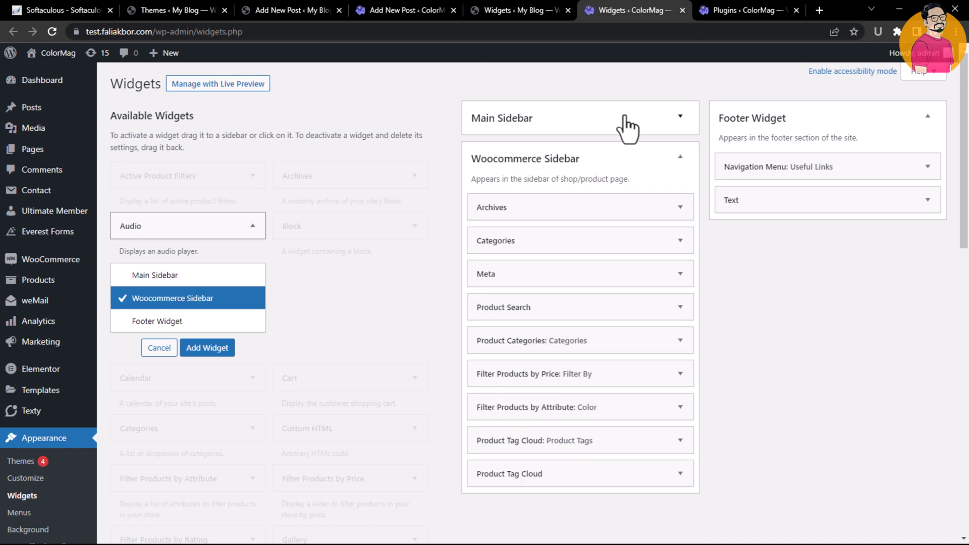
# Collapse the Woocommerce Sidebar, toggle the Footer Widget area, and cancel adding the Audio widget
pyautogui.click(637, 162)
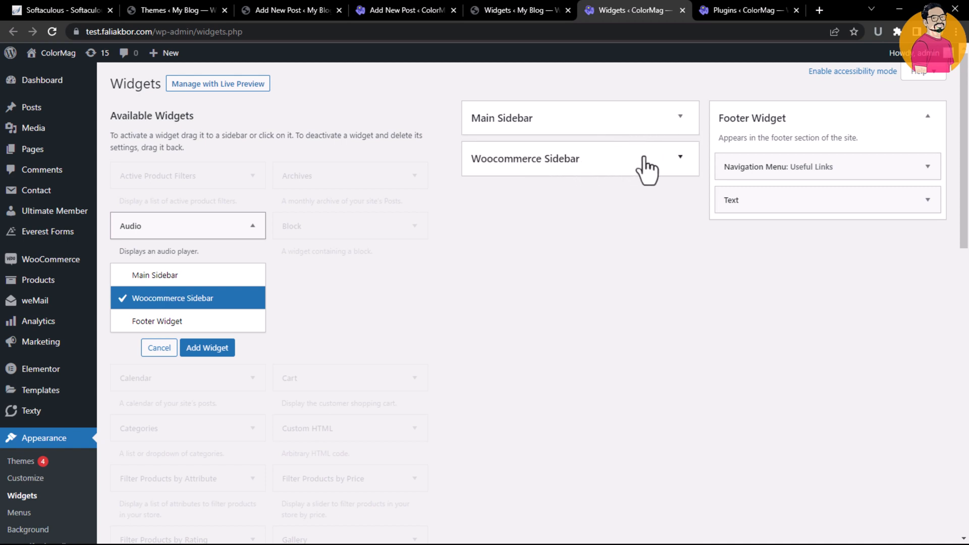
pyautogui.click(853, 118)
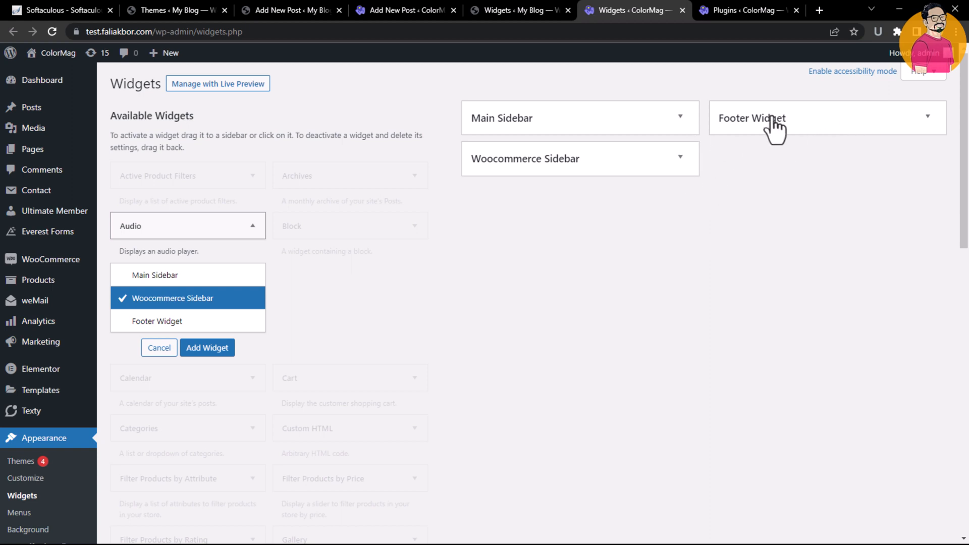
pyautogui.click(810, 121)
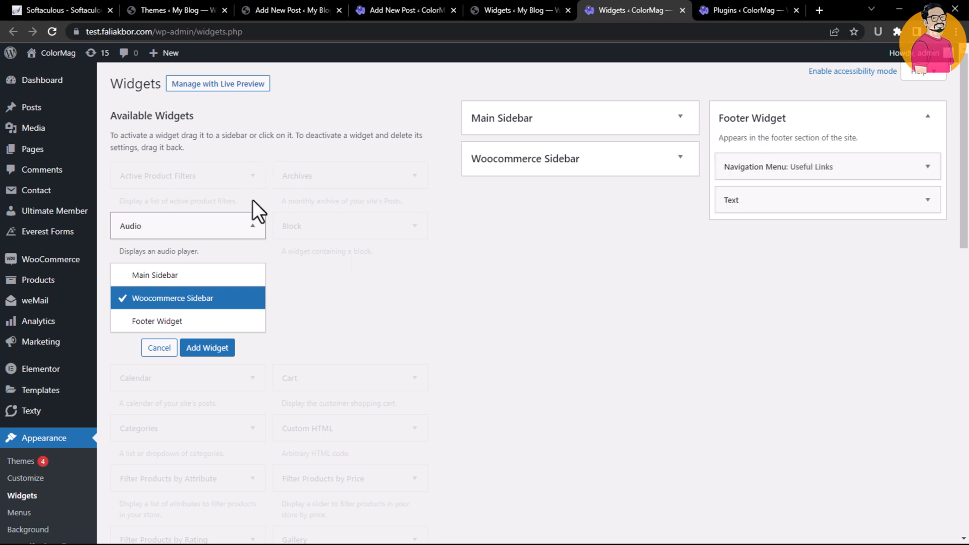
pyautogui.click(164, 349)
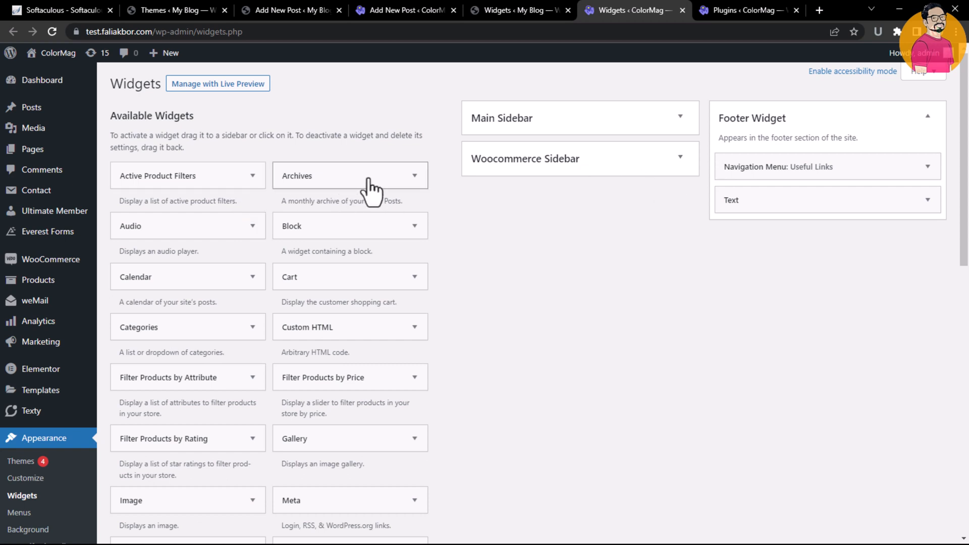
# Add the Archives widget to the Woocommerce Sidebar
pyautogui.rightClick(409, 188)
pyautogui.click(338, 182)
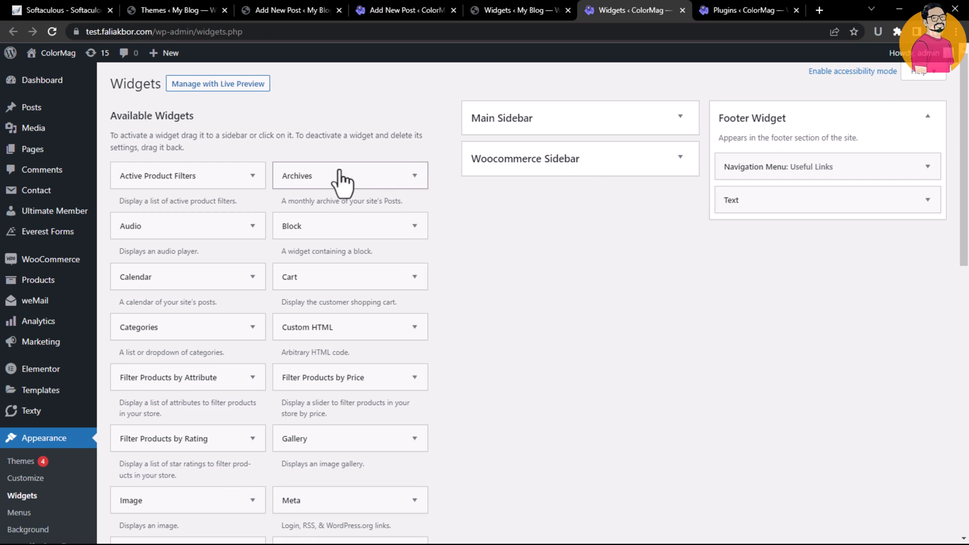
pyautogui.click(335, 179)
pyautogui.click(329, 175)
pyautogui.click(330, 183)
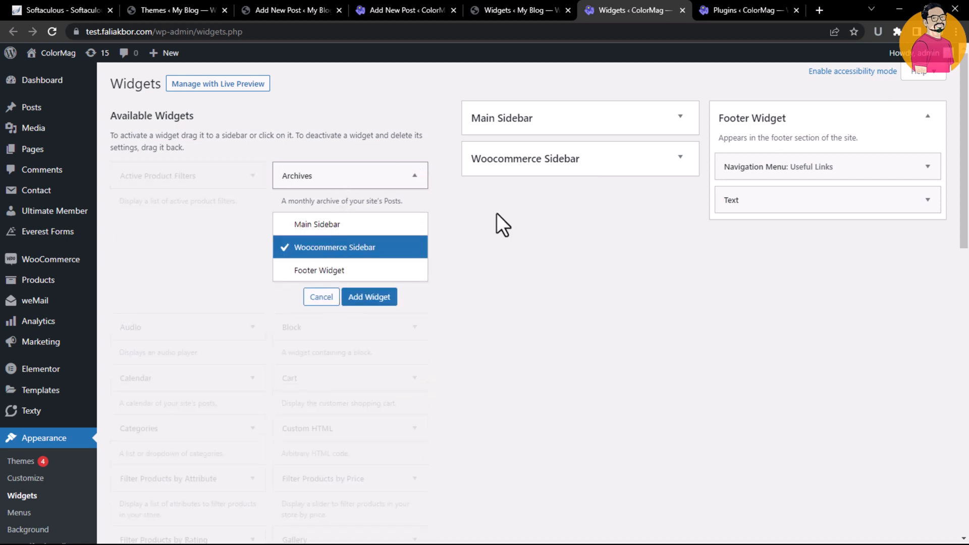
pyautogui.click(363, 296)
# Inspect the Main Sidebar's widgets, expanding and collapsing the second Text: About Us widget
pyautogui.click(645, 127)
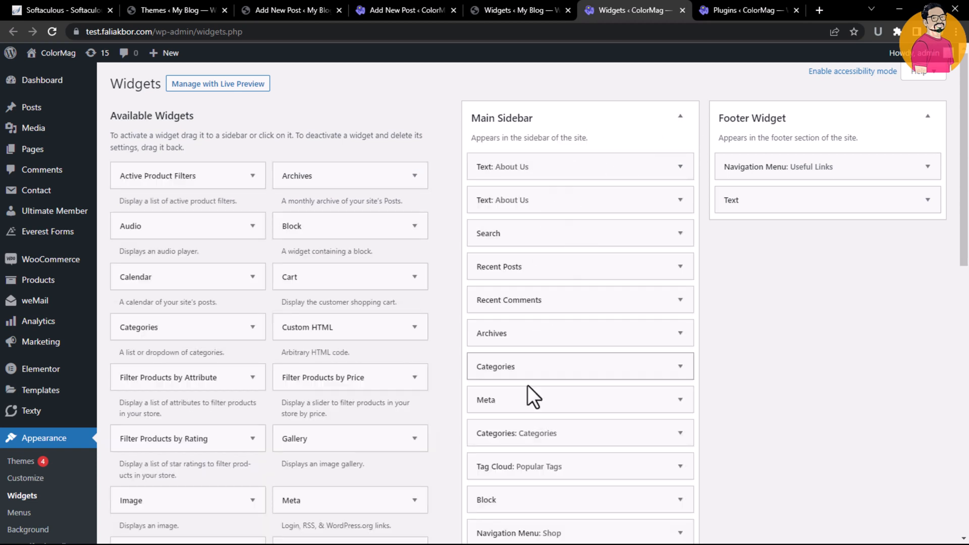
pyautogui.click(680, 200)
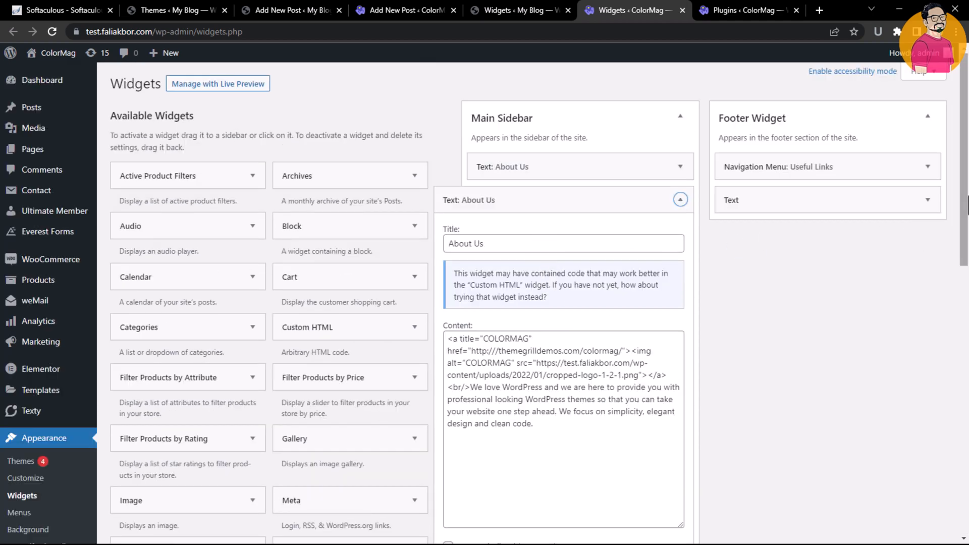
pyautogui.scroll(-3, 514, 358)
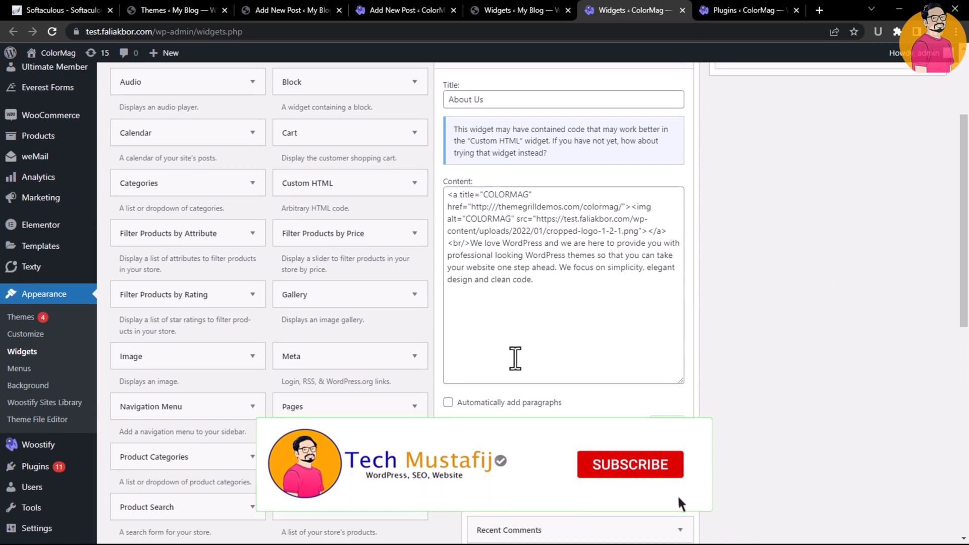
pyautogui.scroll(3, 495, 414)
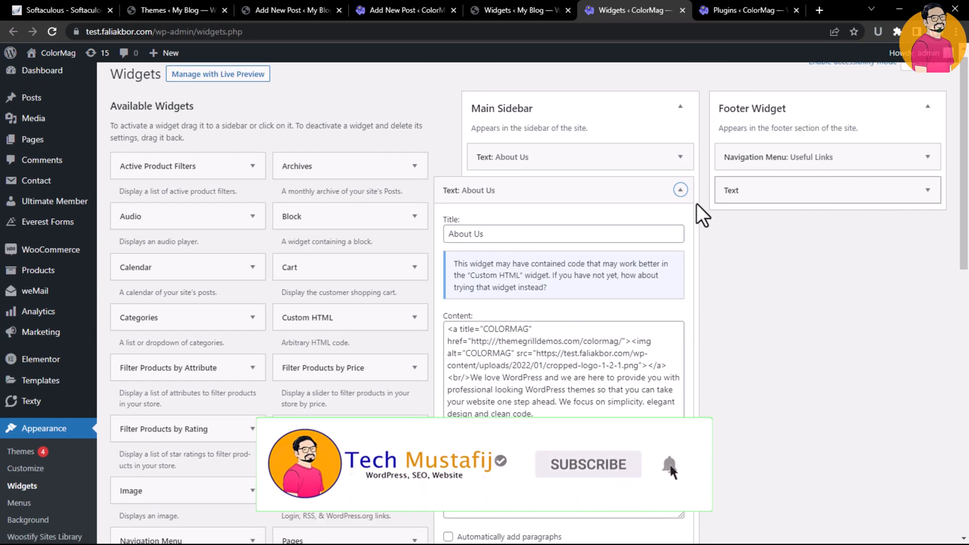
pyautogui.click(680, 191)
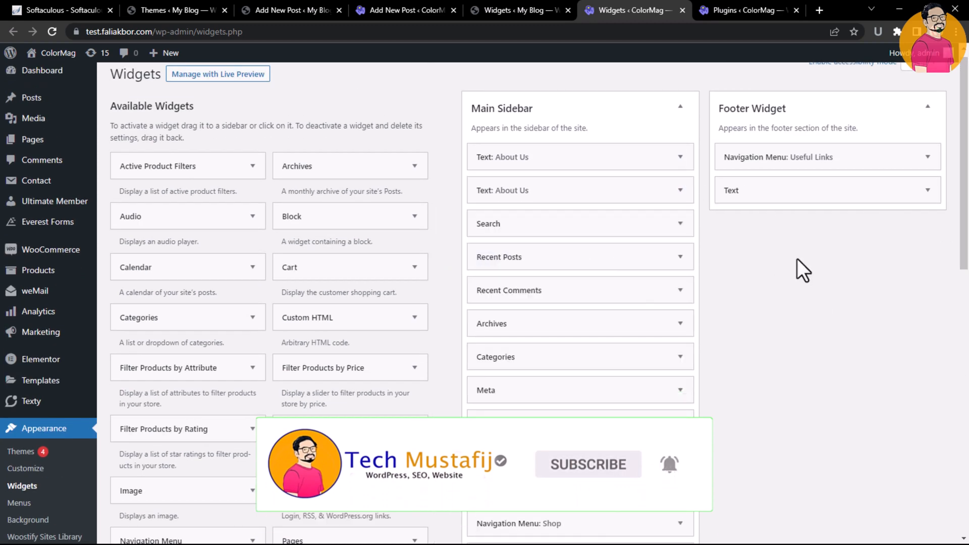
pyautogui.moveTo(964, 239); pyautogui.dragTo(965, 203)
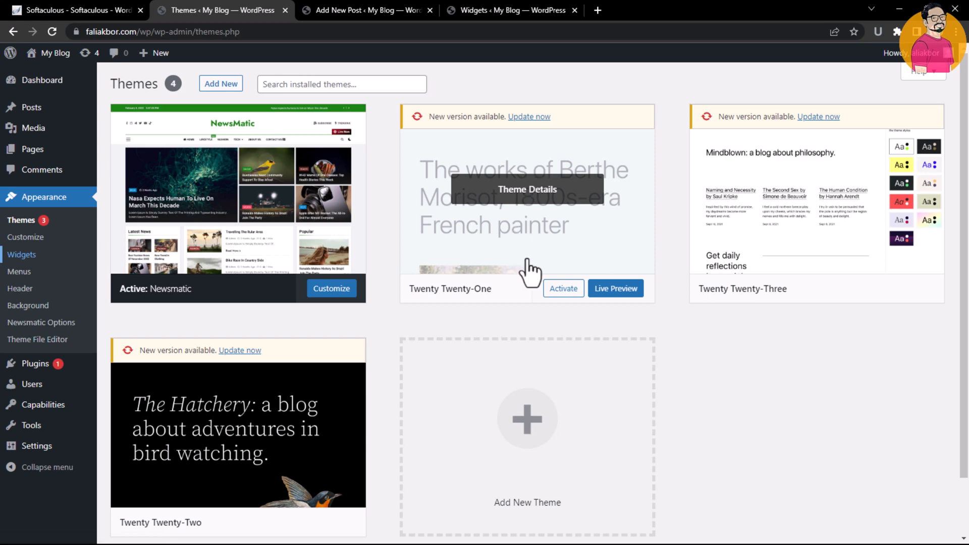
# Open the Add Plugins page on the My Blog site and highlight the Classic Editor plugin's name
pyautogui.moveTo(33, 149)
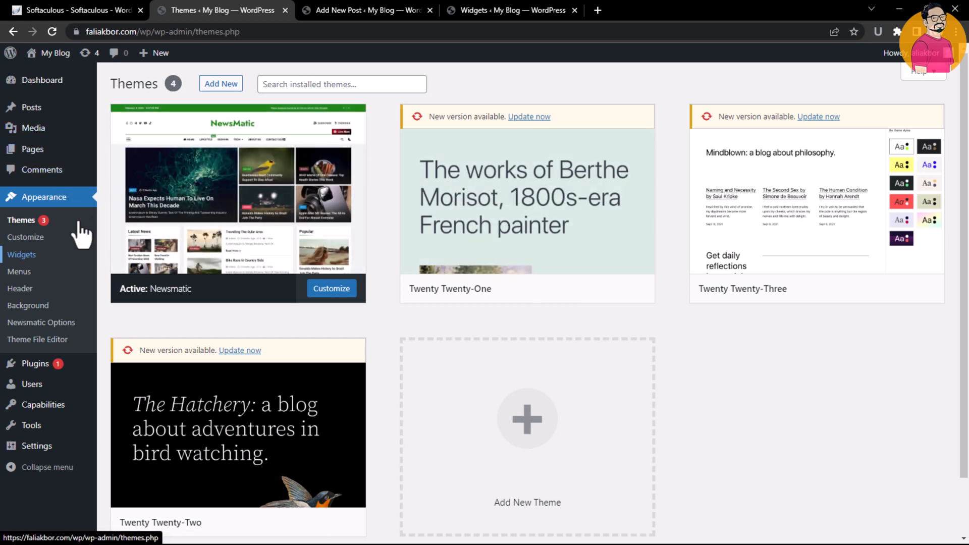
pyautogui.moveTo(47, 371)
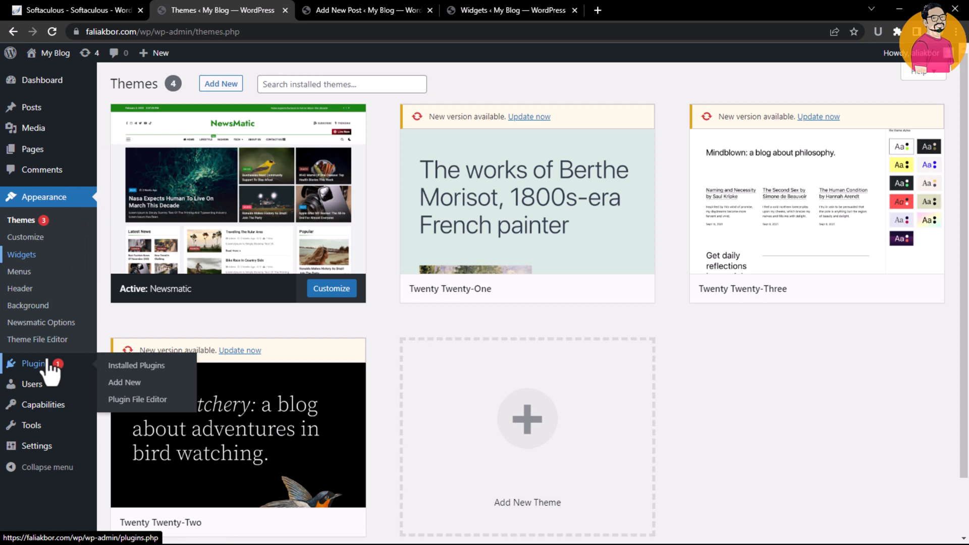
pyautogui.click(132, 382)
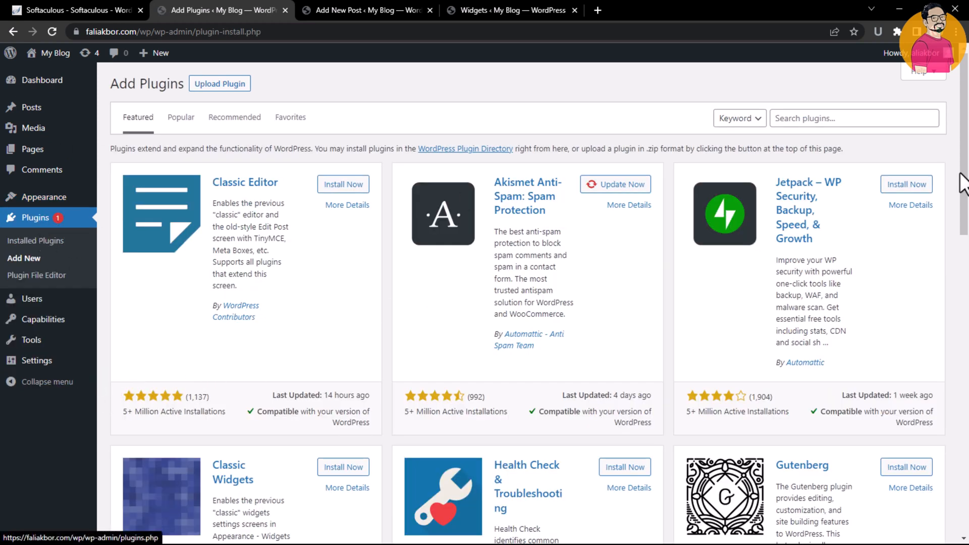
pyautogui.moveTo(967, 179)
pyautogui.mouseDown()
pyautogui.moveTo(968, 204)
pyautogui.moveTo(967, 193)
pyautogui.mouseUp()
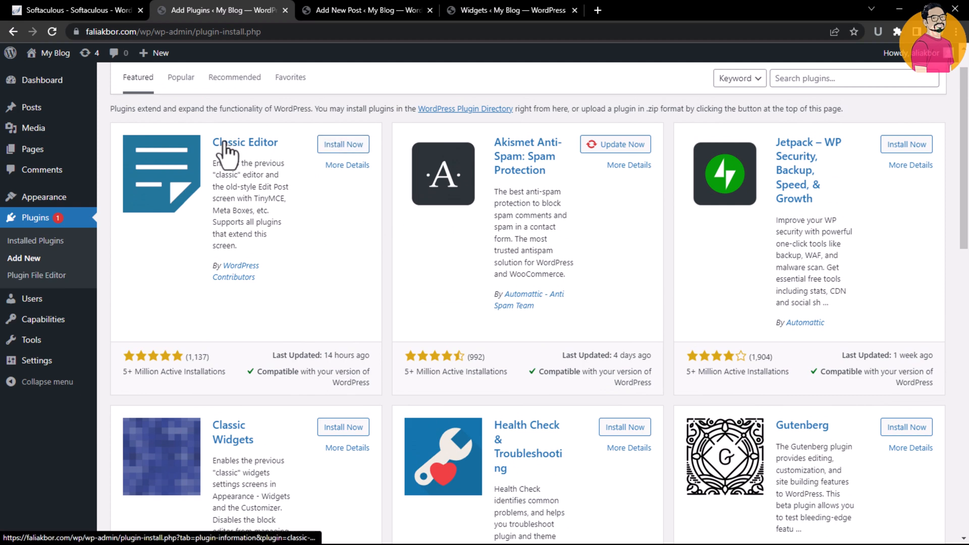
pyautogui.moveTo(215, 143); pyautogui.dragTo(283, 144)
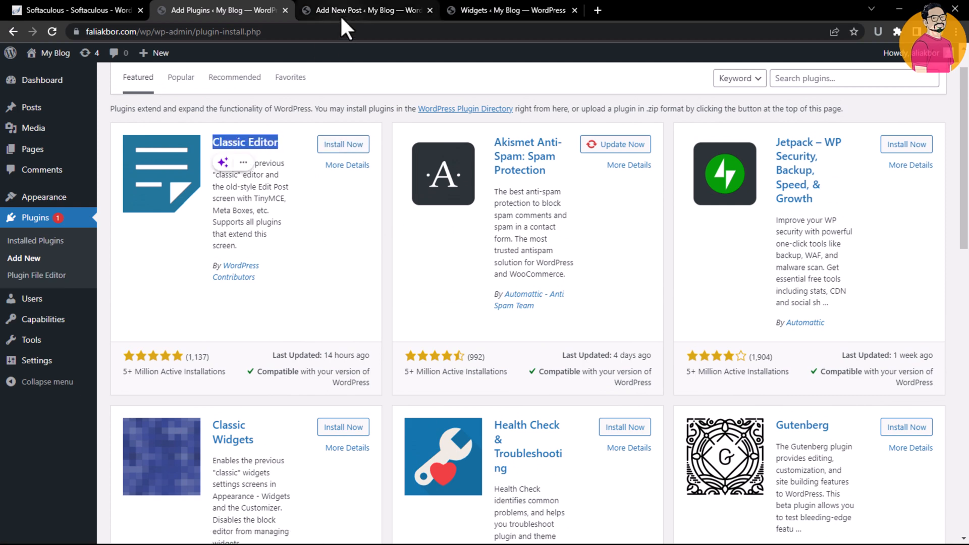
# Review the block-based post editor and Widgets screens in the other tabs before returning to Add Plugins
pyautogui.click(340, 14)
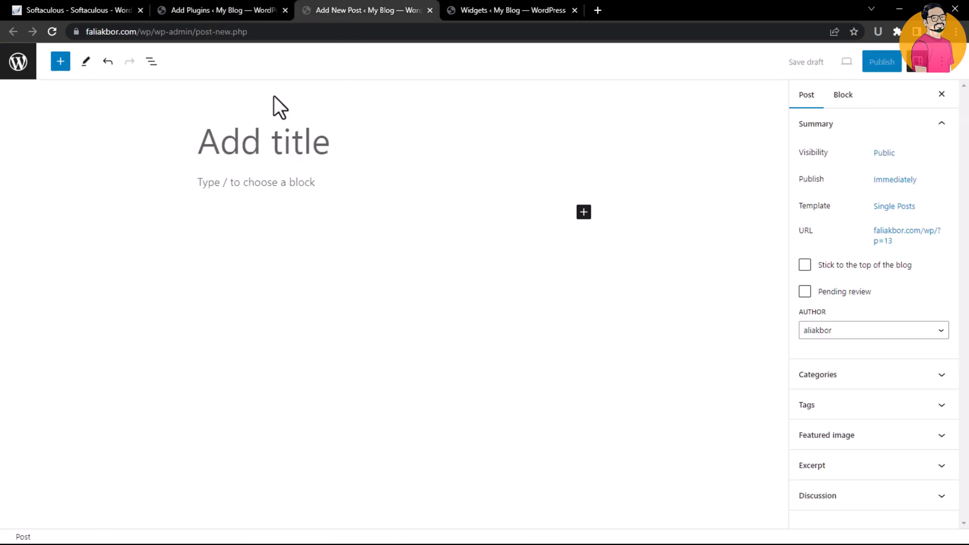
pyautogui.click(212, 10)
pyautogui.click(329, 3)
pyautogui.click(489, 4)
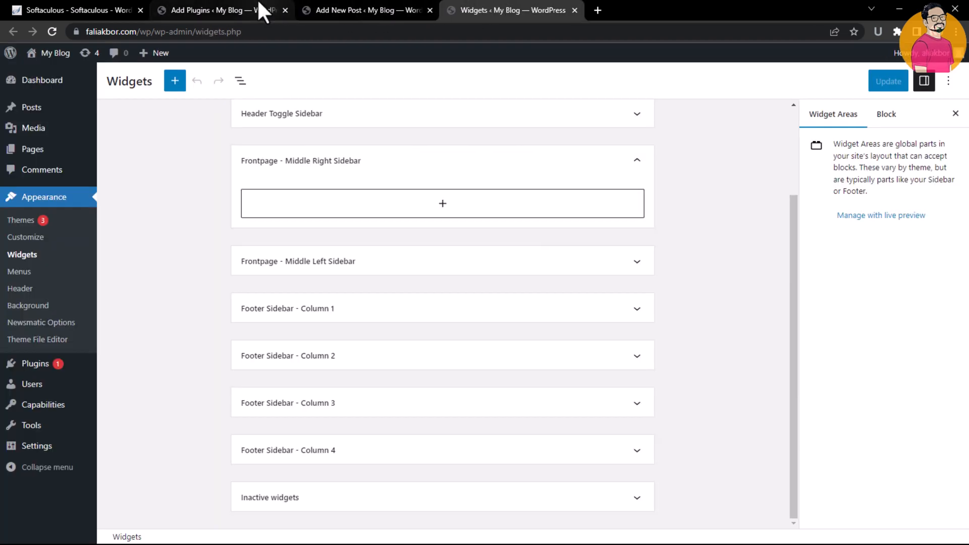
pyautogui.click(246, 3)
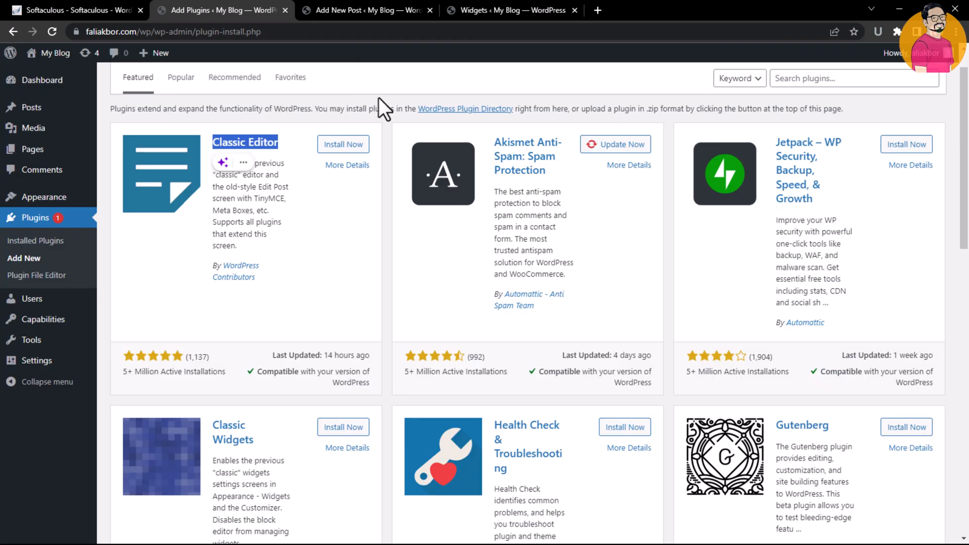
# Install the Classic Editor plugin
pyautogui.click(345, 216)
pyautogui.moveTo(968, 148)
pyautogui.mouseDown()
pyautogui.moveTo(968, 180)
pyautogui.moveTo(968, 164)
pyautogui.mouseUp()
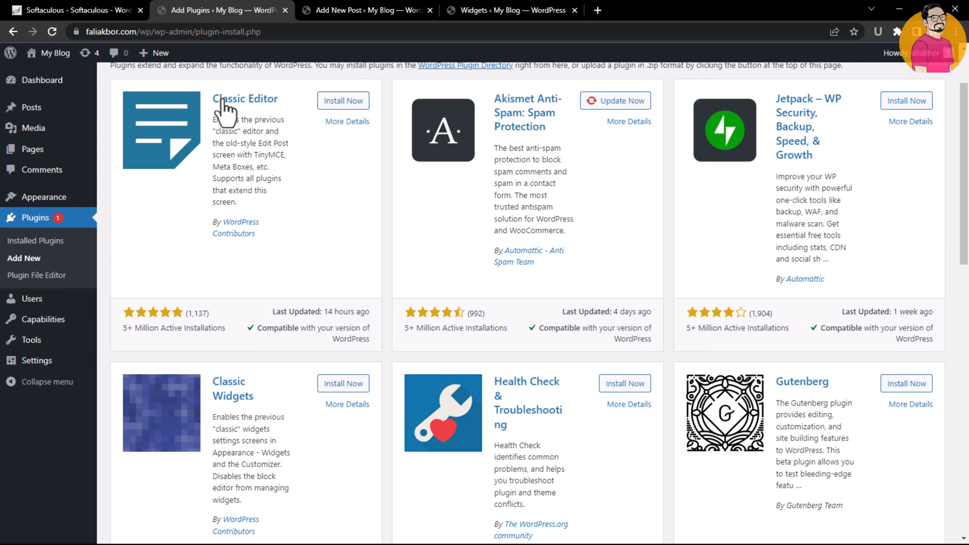
pyautogui.click(344, 103)
# Install the Classic Widgets plugin
pyautogui.moveTo(966, 119); pyautogui.dragTo(967, 76)
pyautogui.click(866, 117)
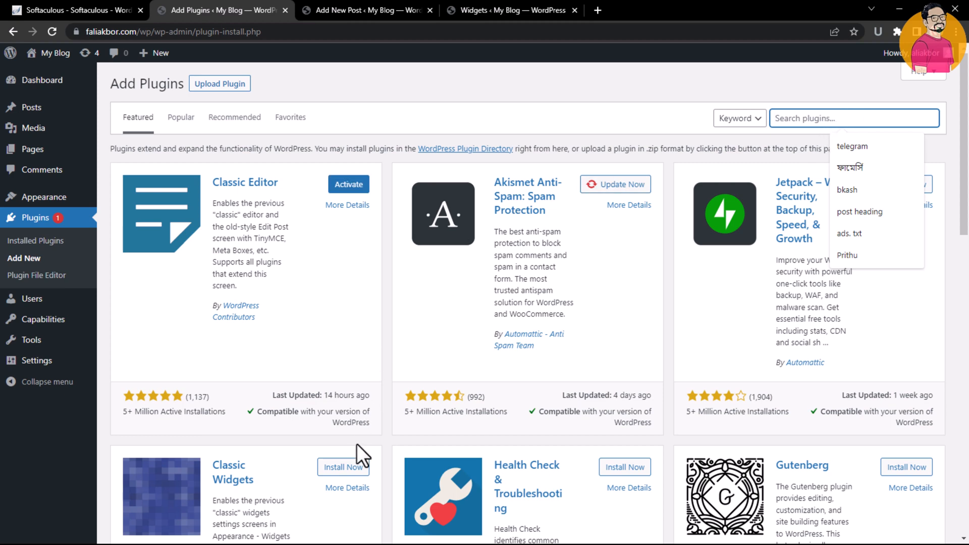
pyautogui.click(321, 466)
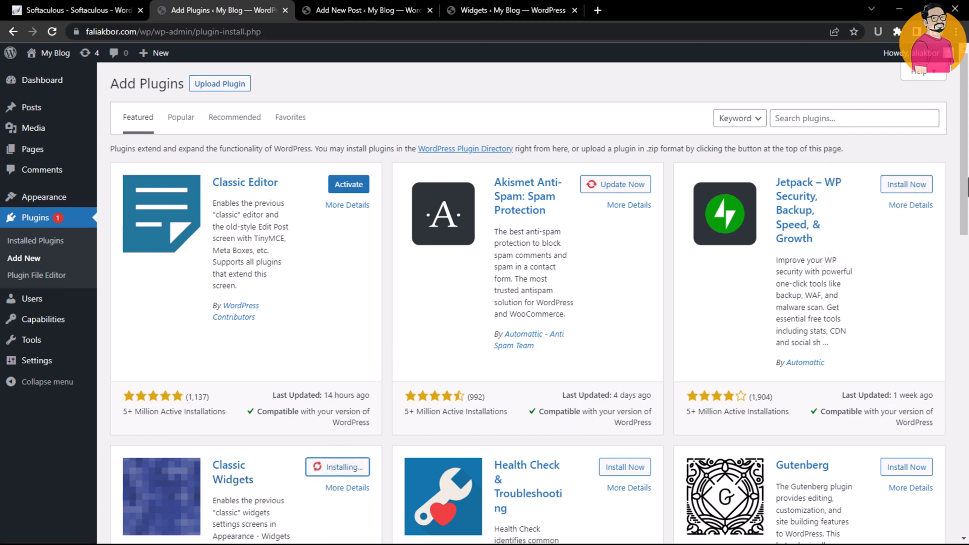
# Activate the Classic Editor and Classic Widgets plugins
pyautogui.scroll(-2, 530, 277)
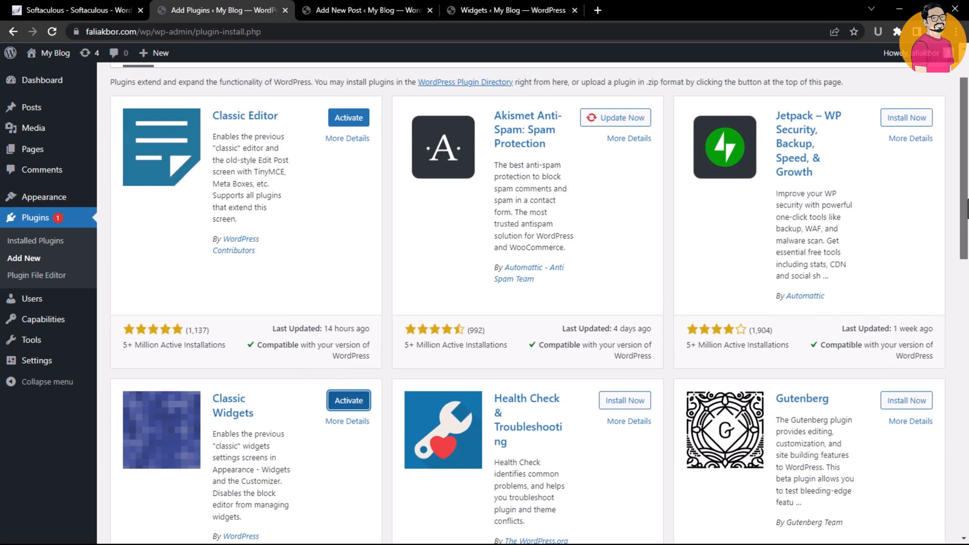
pyautogui.click(348, 118)
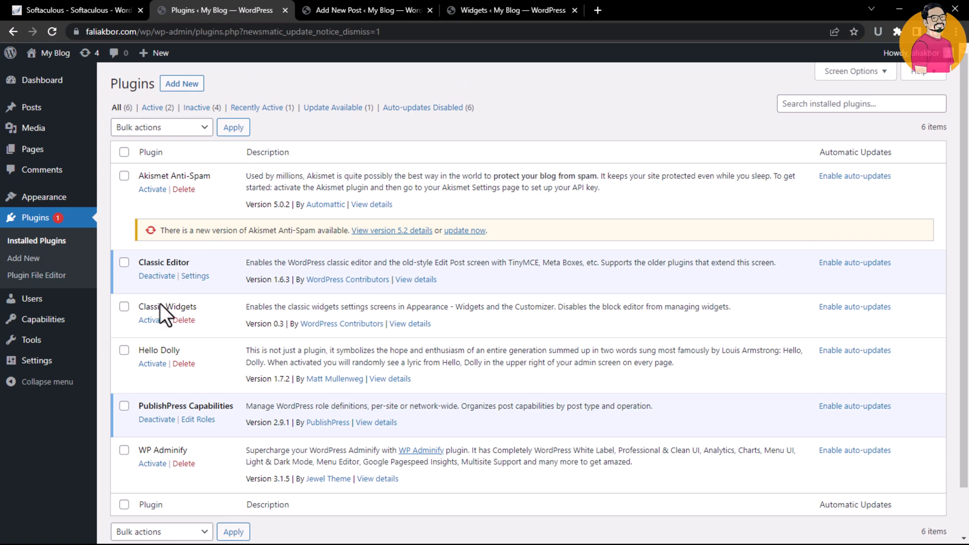
pyautogui.click(152, 321)
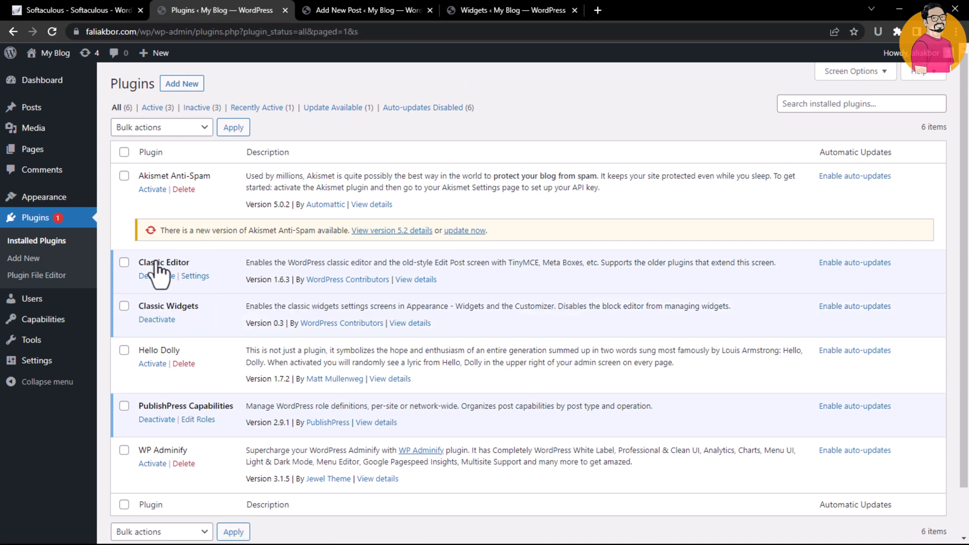
# Reload the Add New Post tab to load the classic post editor
pyautogui.click(318, 6)
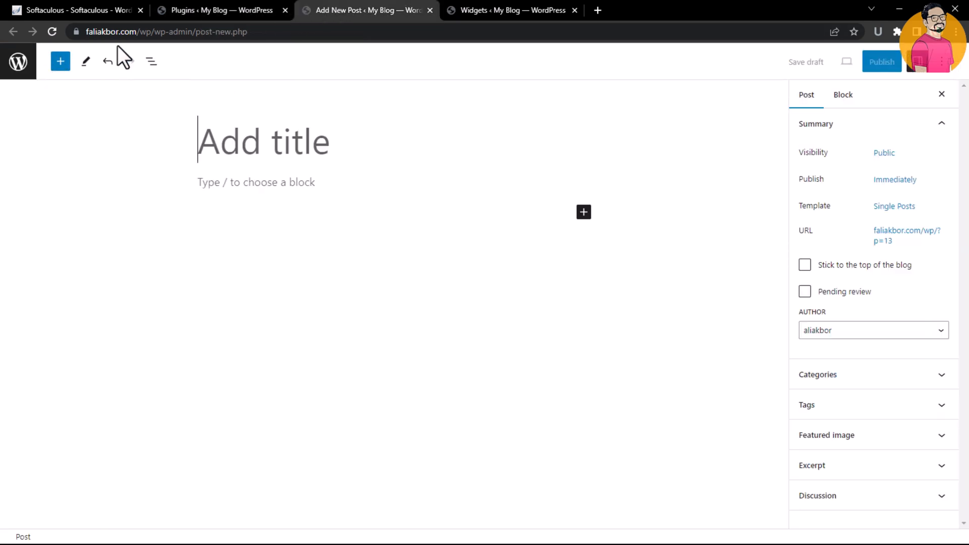
pyautogui.click(499, 7)
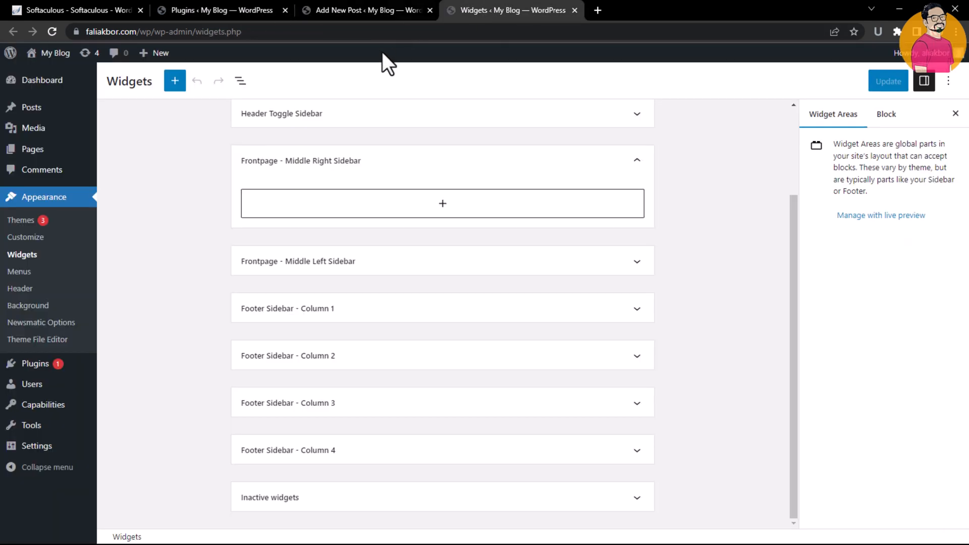
pyautogui.moveTo(792, 216); pyautogui.dragTo(789, 121)
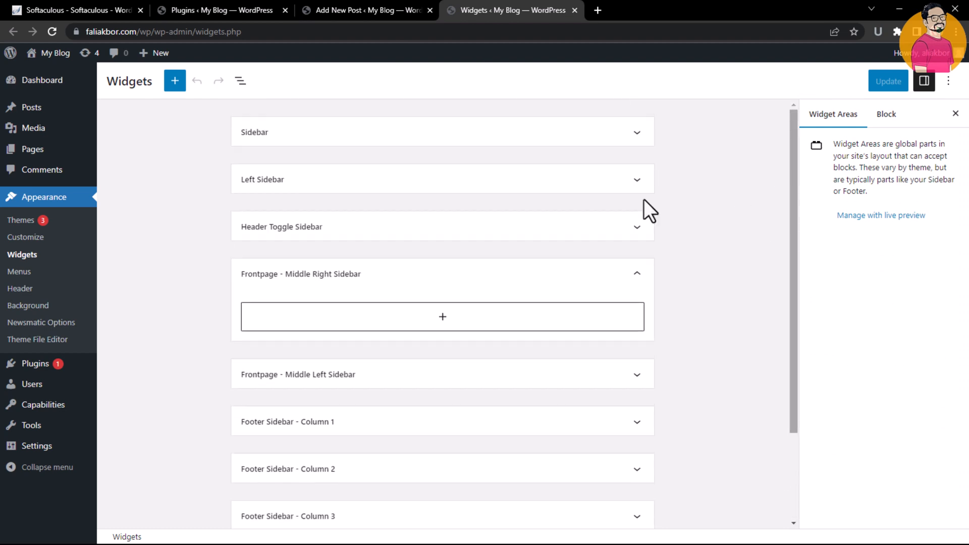
pyautogui.click(247, 6)
pyautogui.click(378, 5)
pyautogui.click(210, 6)
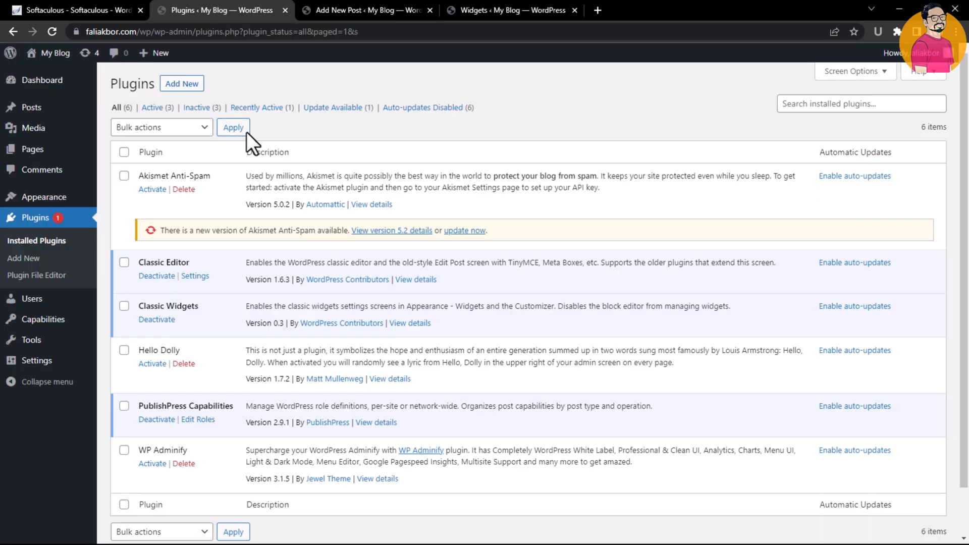
pyautogui.click(327, 5)
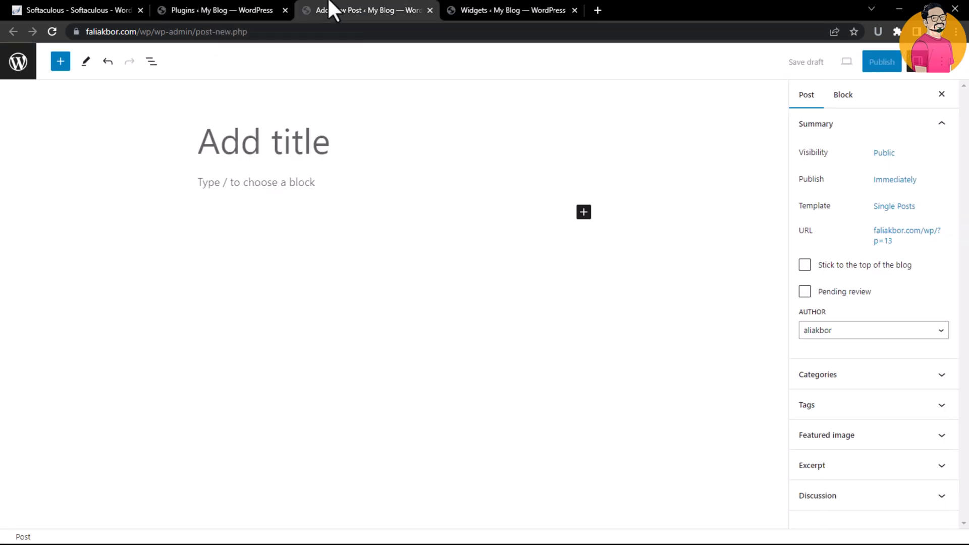
pyautogui.click(51, 32)
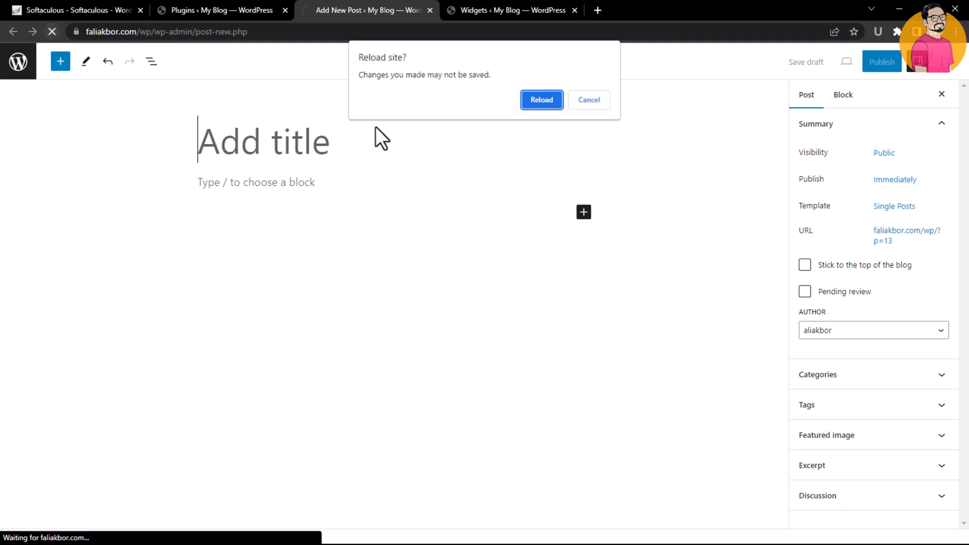
pyautogui.click(547, 96)
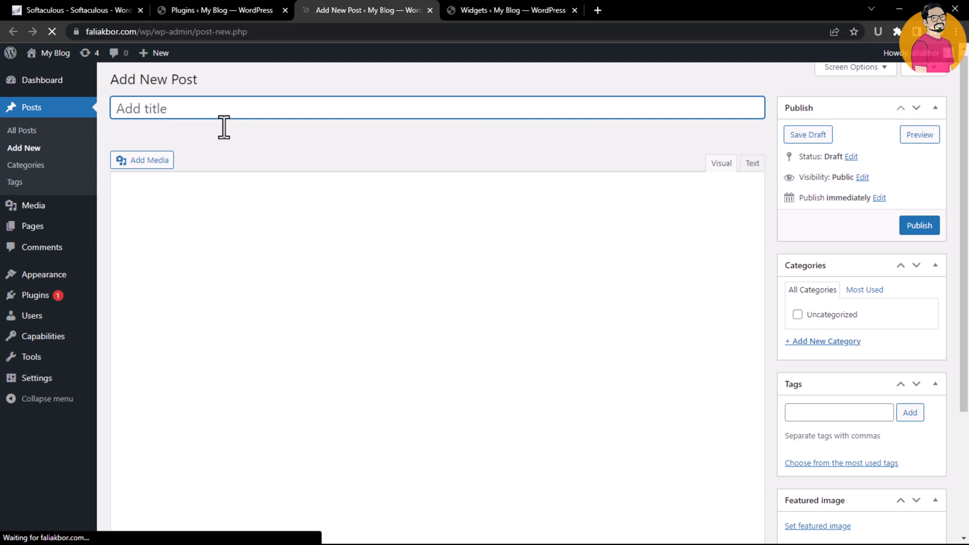
# Enter the post title This is Test Post
pyautogui.write('This is Test Post')
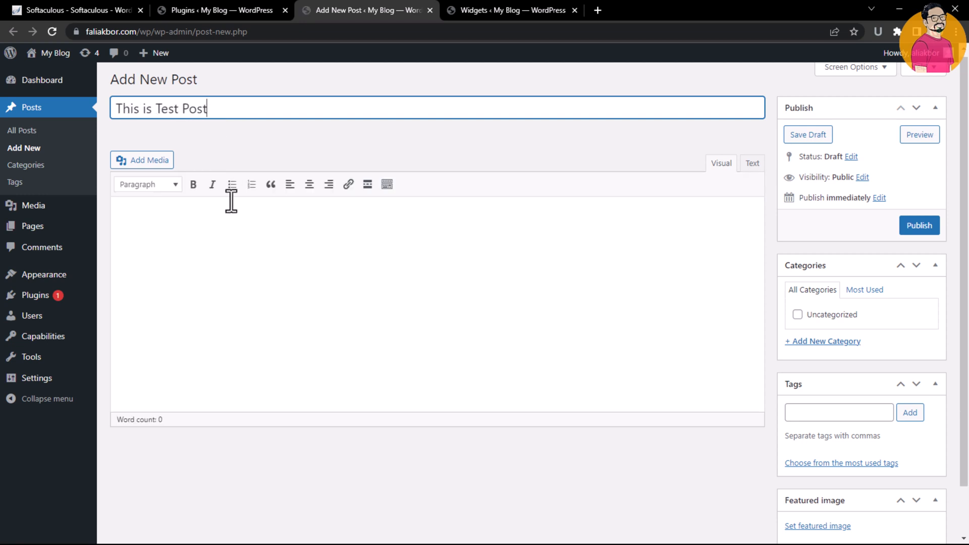
pyautogui.click(265, 237)
pyautogui.click(233, 108)
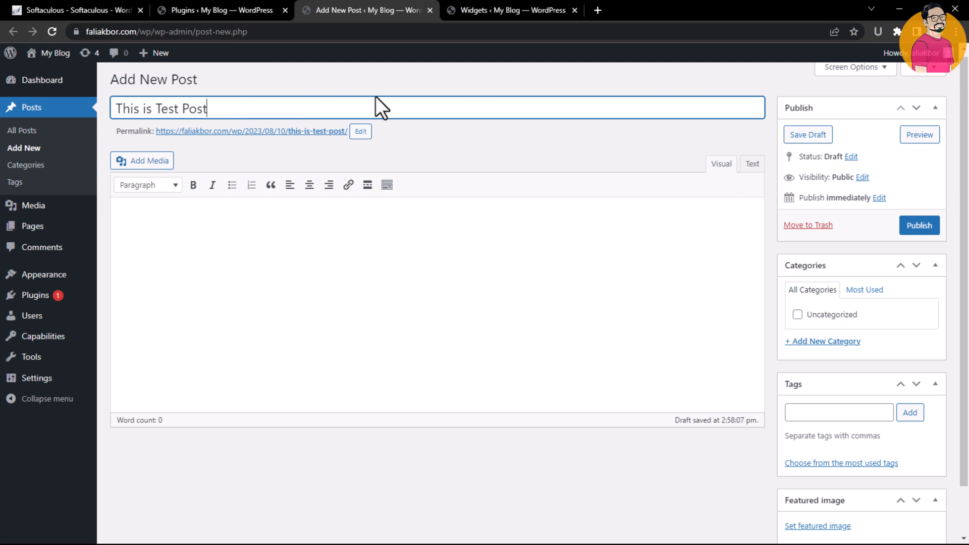
# Edit the post's permalink slug, keeping this-is-test-post, and confirm it
pyautogui.click(360, 131)
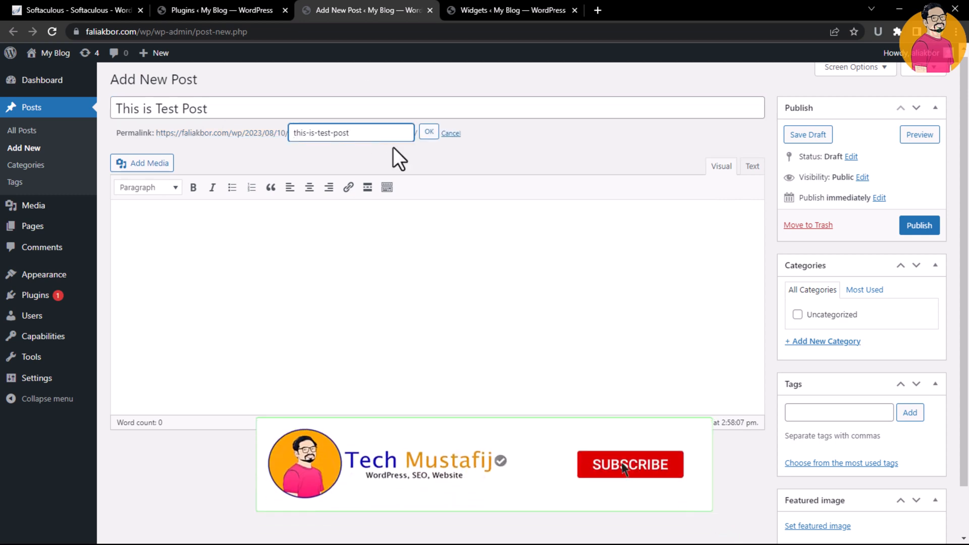
pyautogui.moveTo(292, 133); pyautogui.dragTo(346, 134)
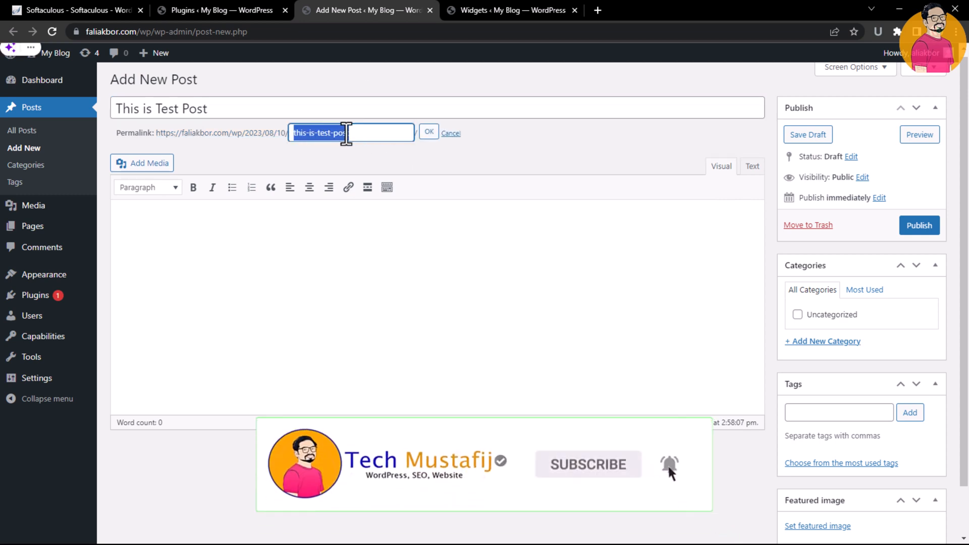
pyautogui.click(347, 134)
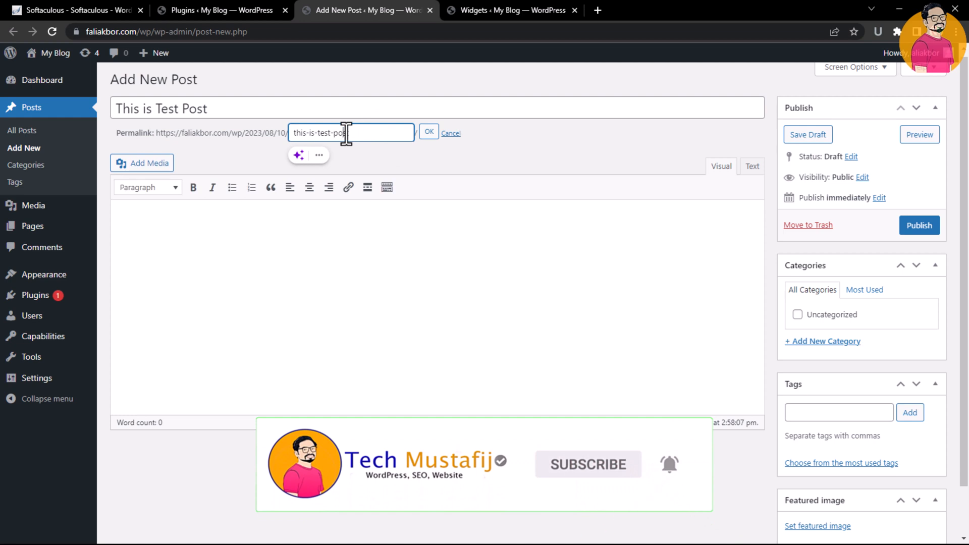
pyautogui.click(429, 132)
# Show and hide the extra formatting toolbar row in the post content editor
pyautogui.click(385, 201)
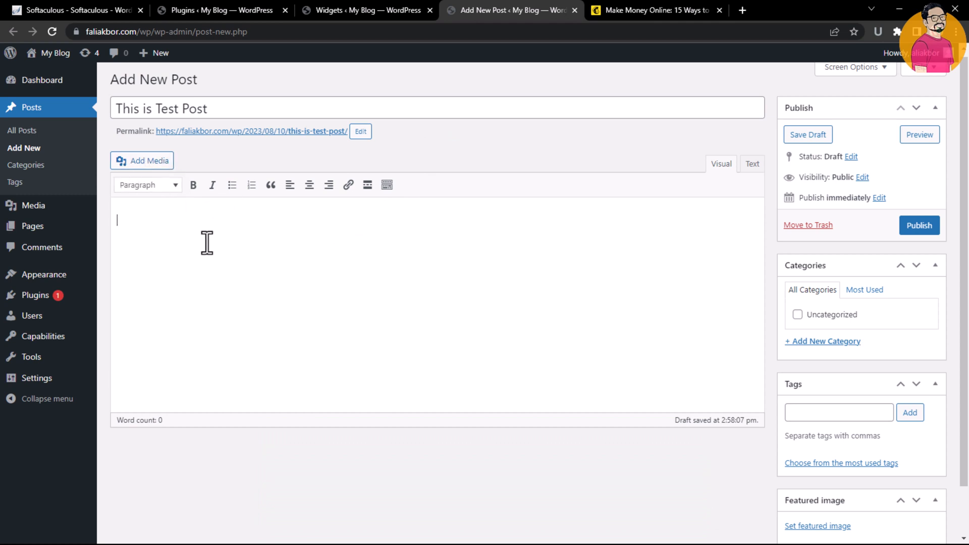
pyautogui.click(387, 185)
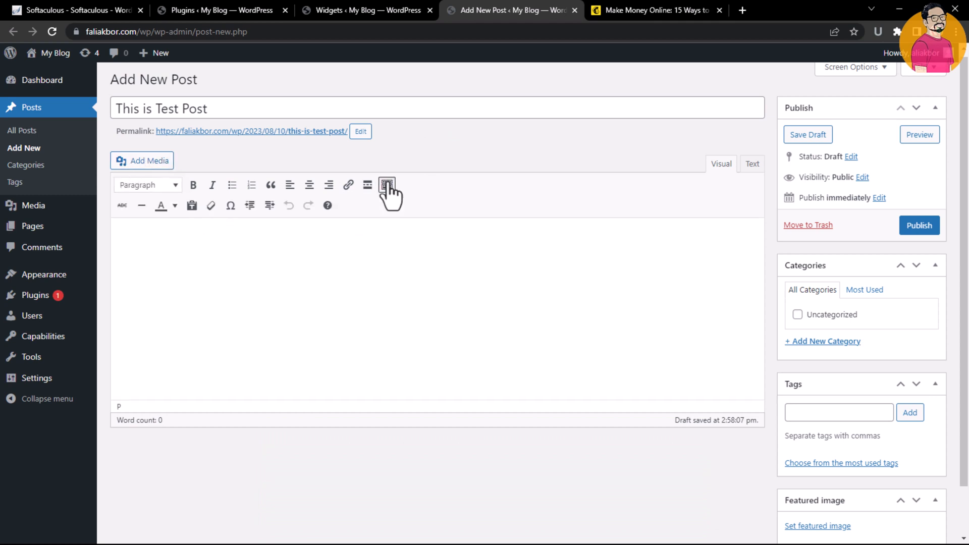
pyautogui.click(391, 187)
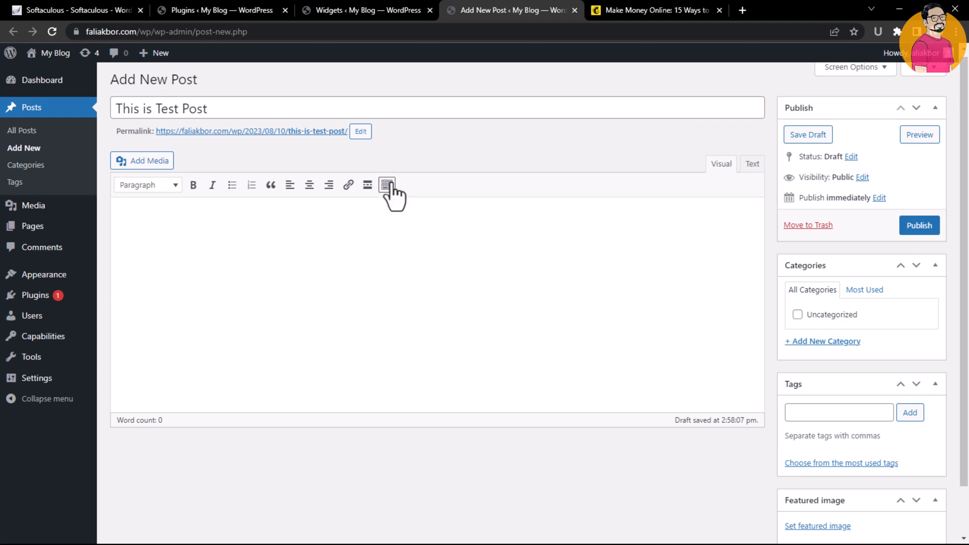
# Toggle the extra formatting toolbar row in the post editor, leaving it shown
pyautogui.click(389, 187)
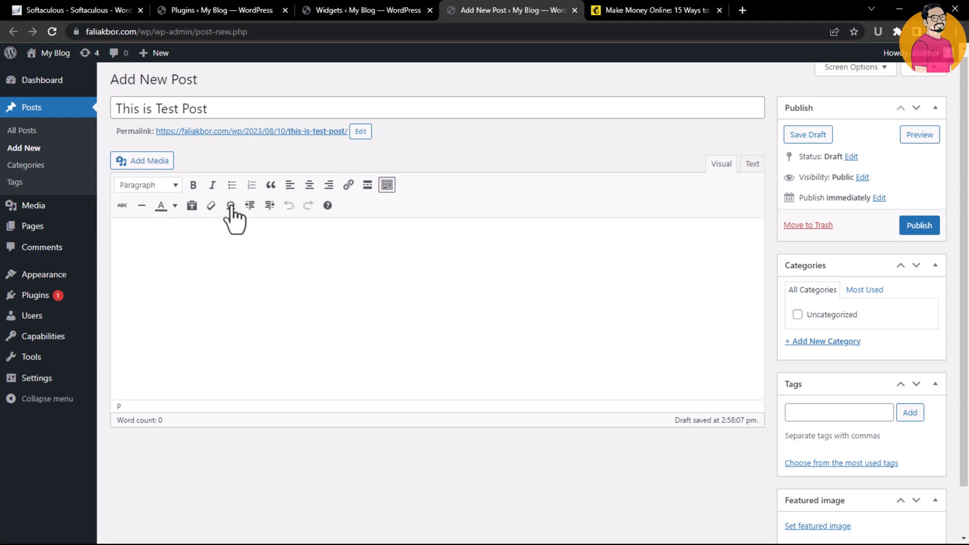
pyautogui.click(387, 186)
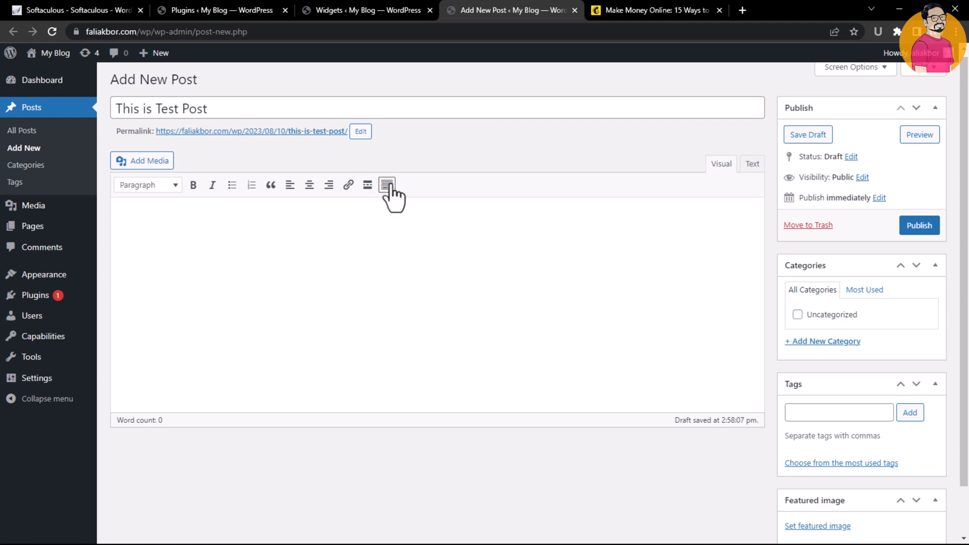
pyautogui.click(387, 185)
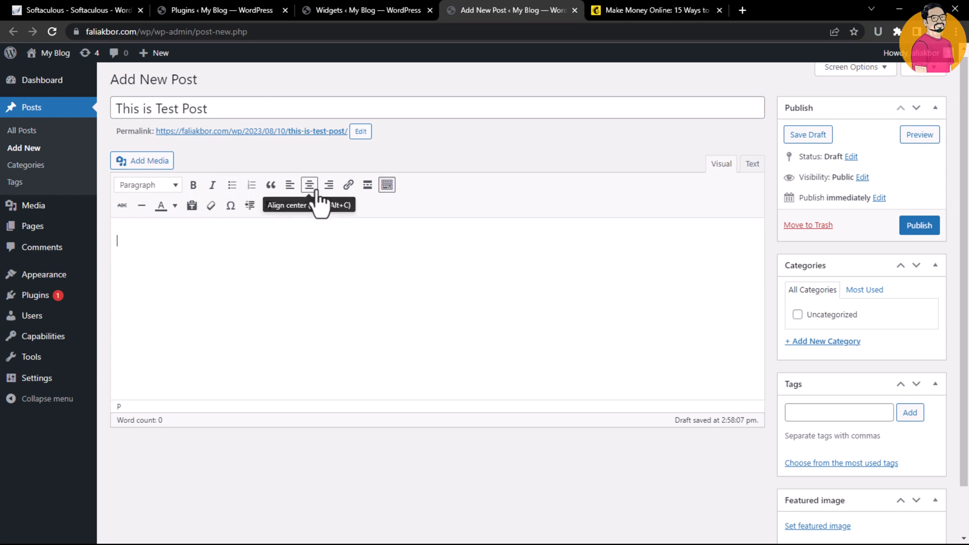
# Copy the heading Ways to Making Money Online from an online article and paste it into the post content
pyautogui.click(624, 10)
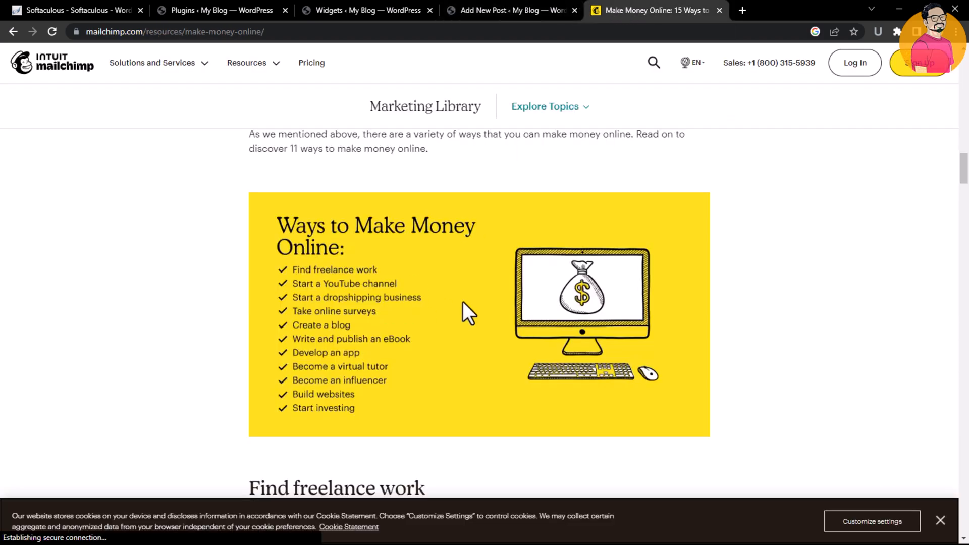
pyautogui.scroll(-5, 419, 257)
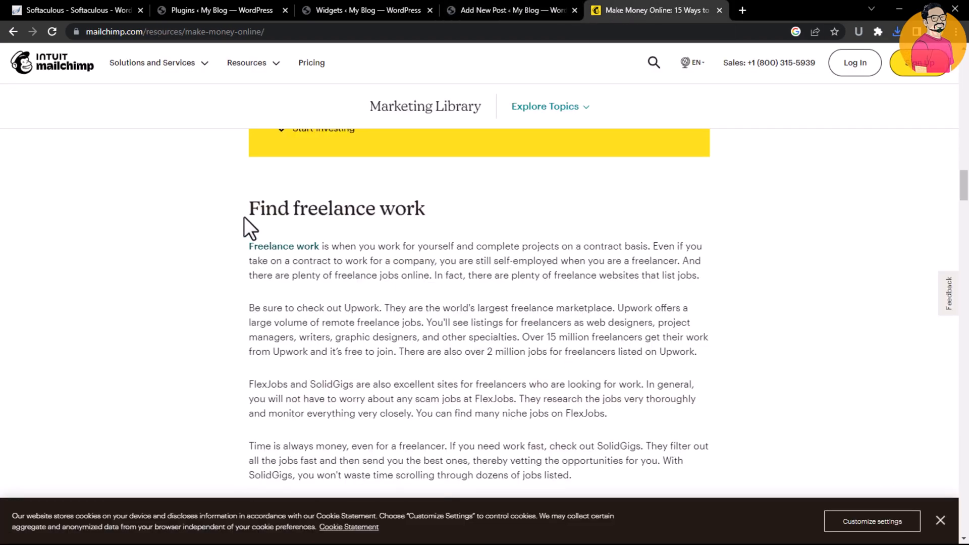
pyautogui.moveTo(248, 209); pyautogui.dragTo(407, 209)
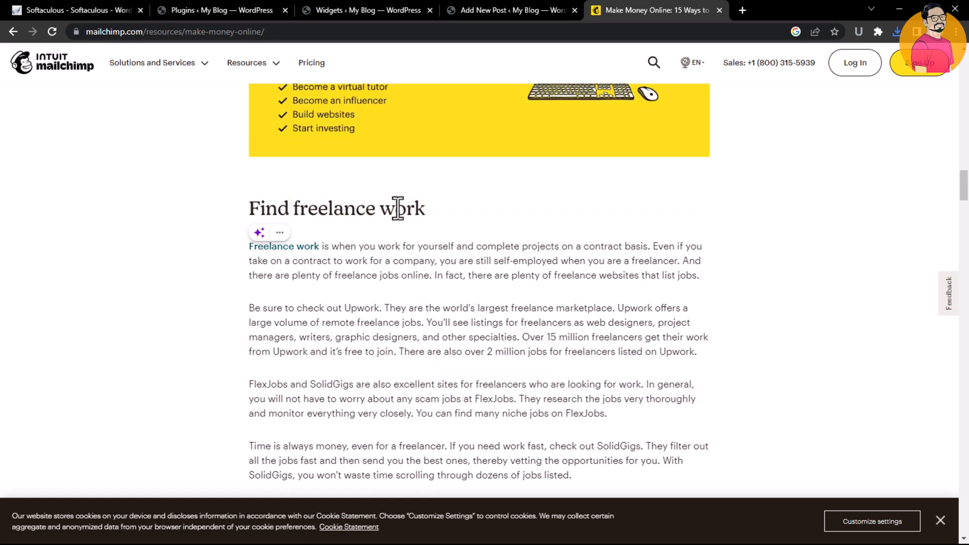
pyautogui.moveTo(397, 208); pyautogui.dragTo(419, 223)
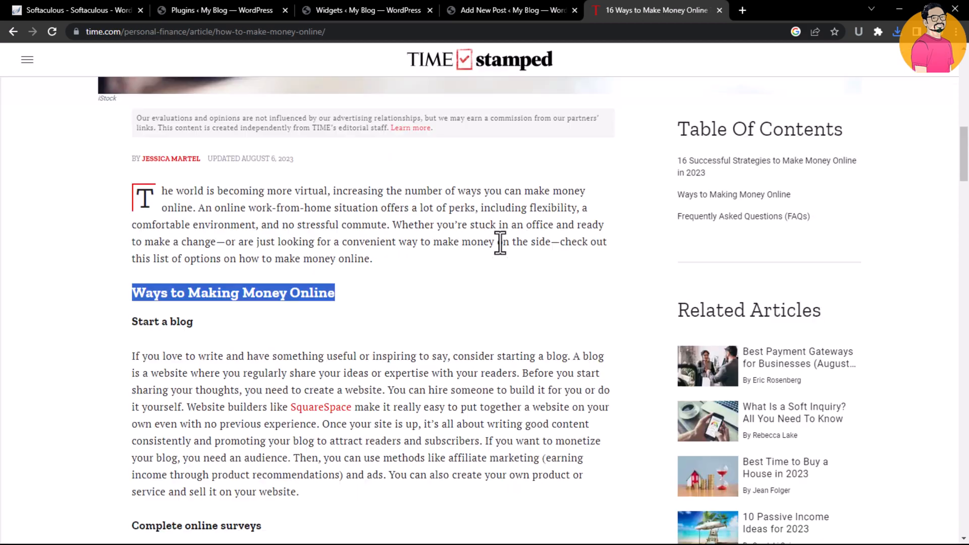
pyautogui.rightClick(198, 294)
pyautogui.click(225, 302)
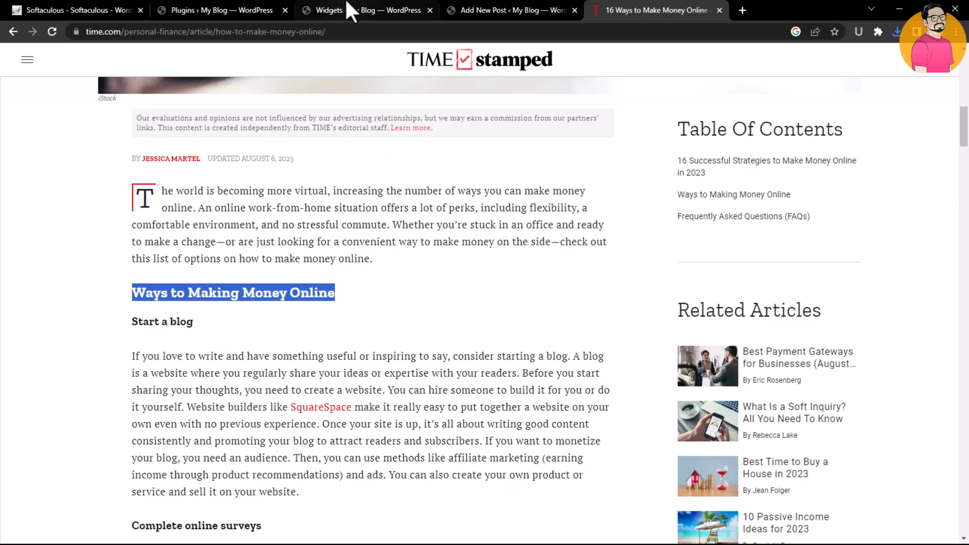
pyautogui.click(471, 2)
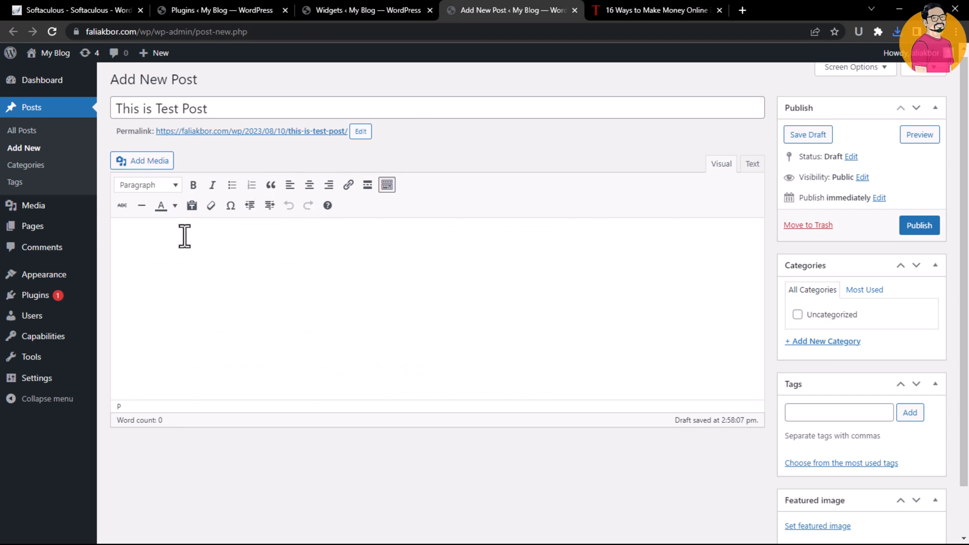
pyautogui.hotkey('ctrl', 'v')
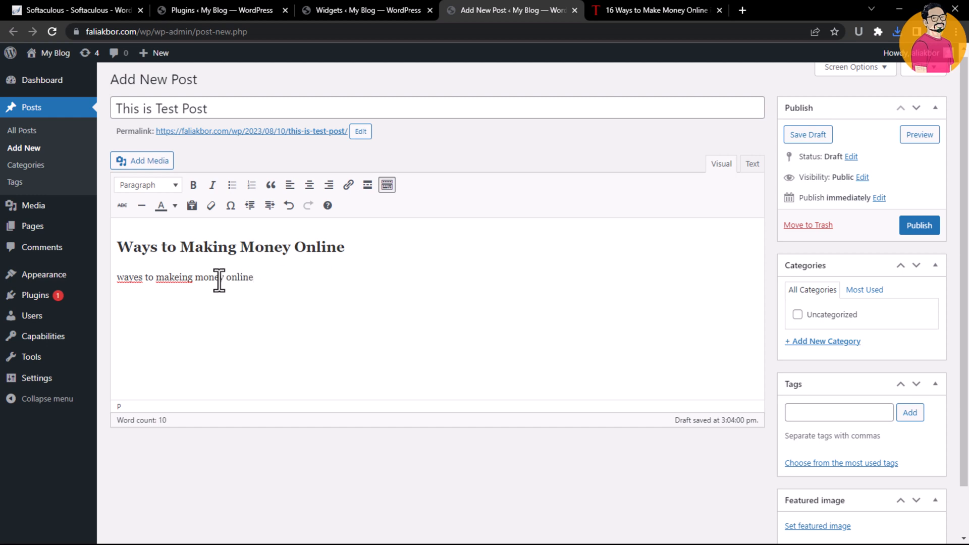
# Format the line wayes to makeing money online as Heading 2
pyautogui.click(166, 185)
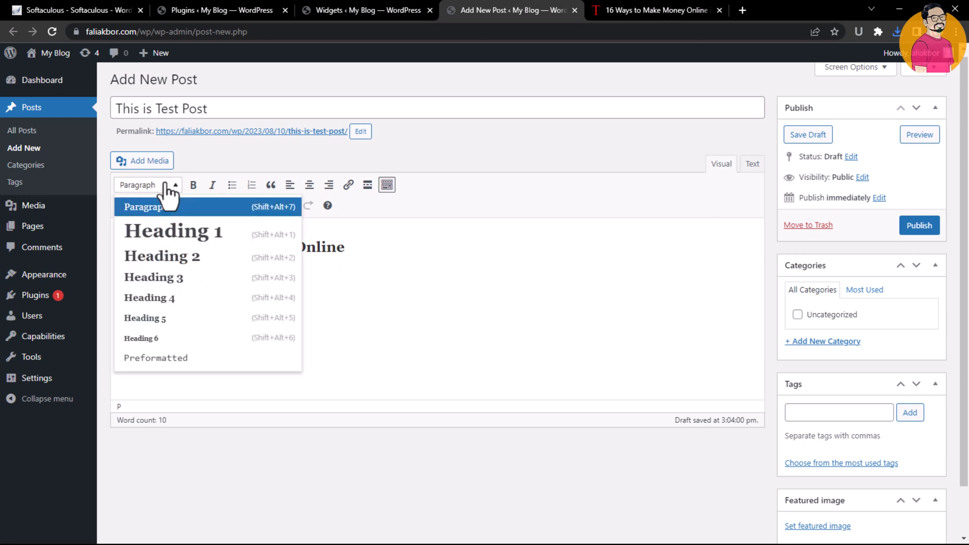
pyautogui.click(208, 259)
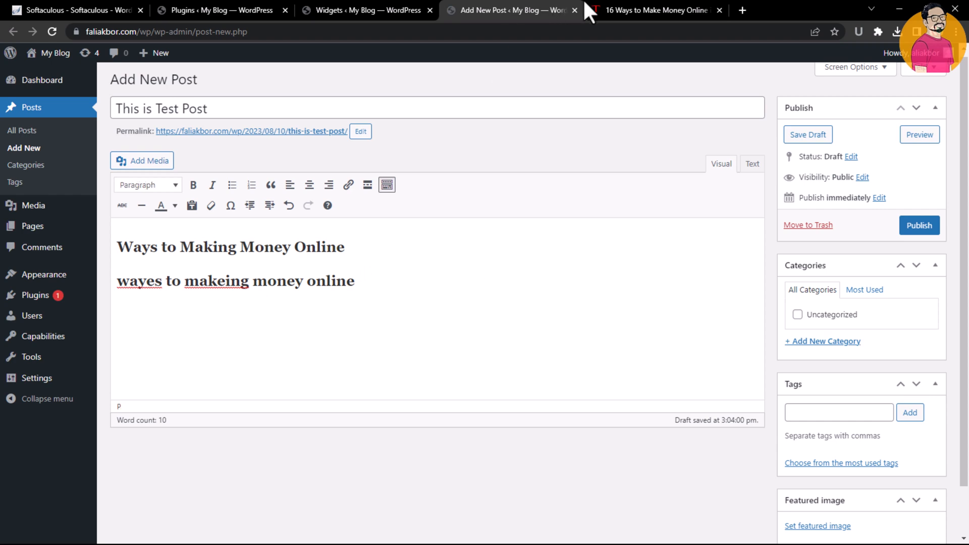
# Copy the article's introductory paragraph and paste it below the headings in the post
pyautogui.click(597, 6)
pyautogui.tripleClick(434, 198)
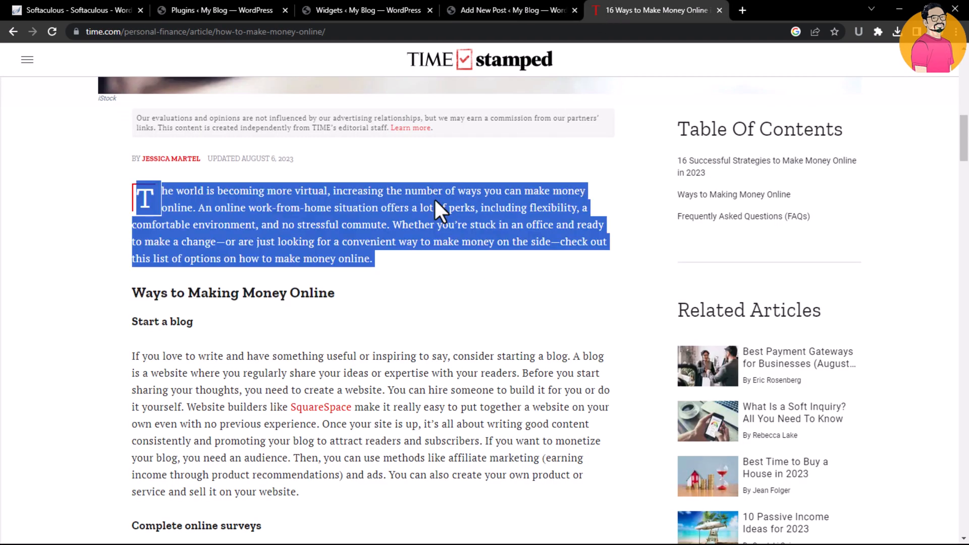
pyautogui.click(558, 10)
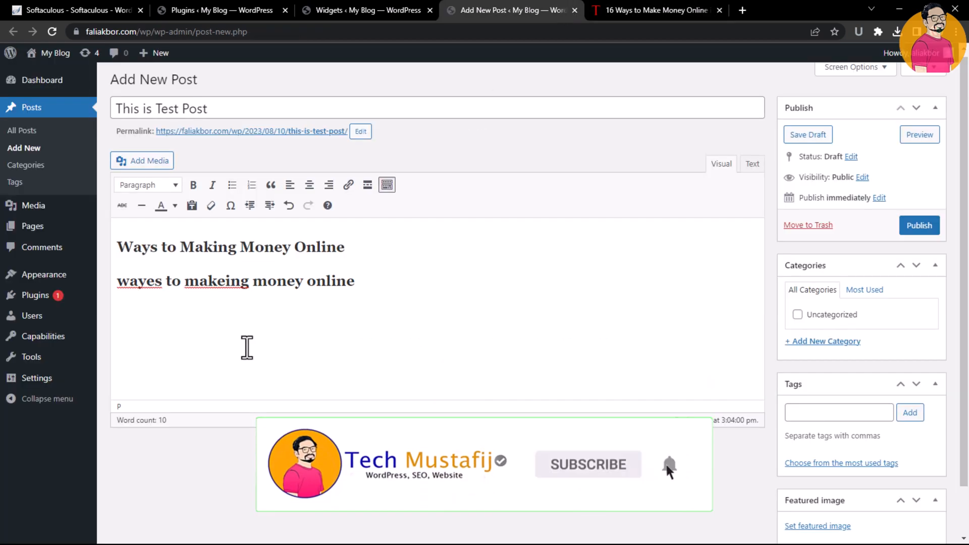
pyautogui.hotkey('ctrl', 'v')
pyautogui.click(295, 340)
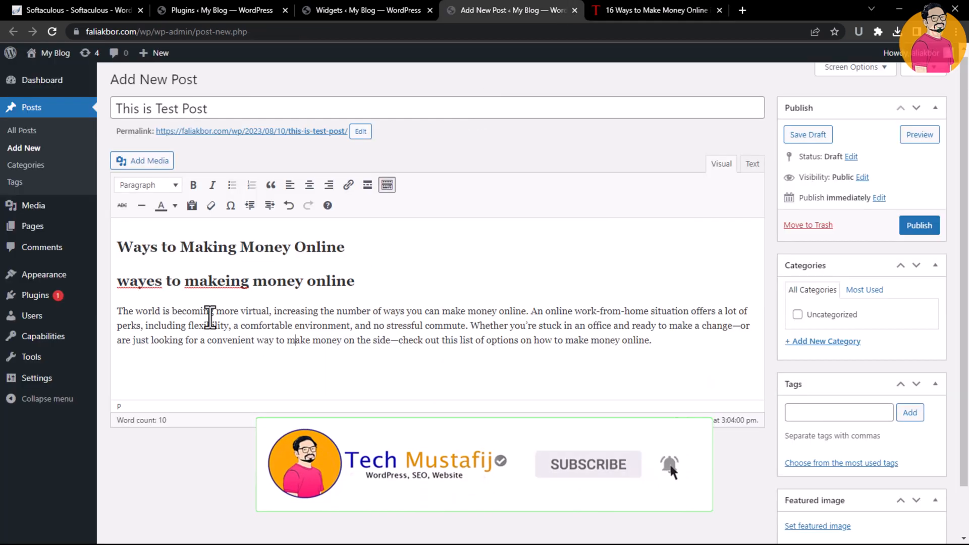
# Select the pasted paragraph and make it bold
pyautogui.click(166, 189)
pyautogui.click(560, 252)
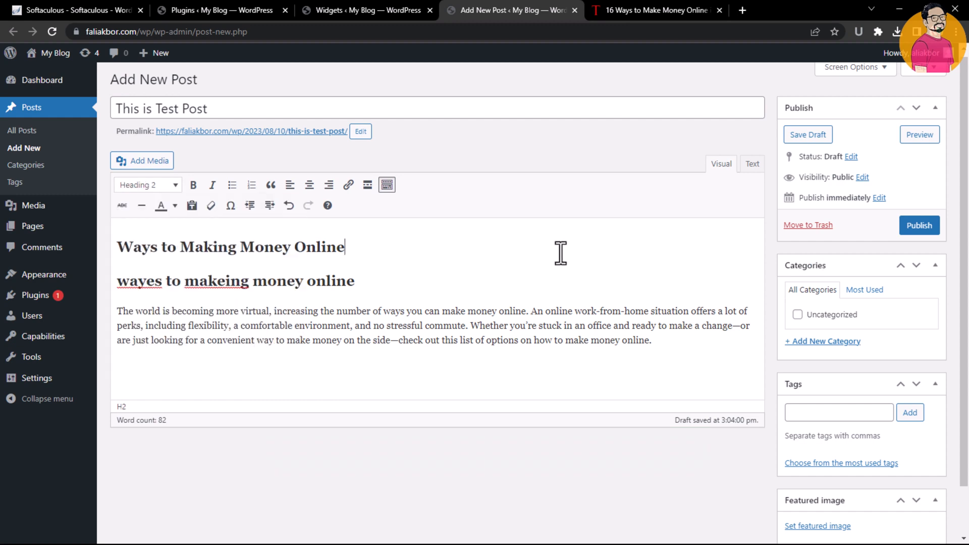
pyautogui.tripleClick(434, 309)
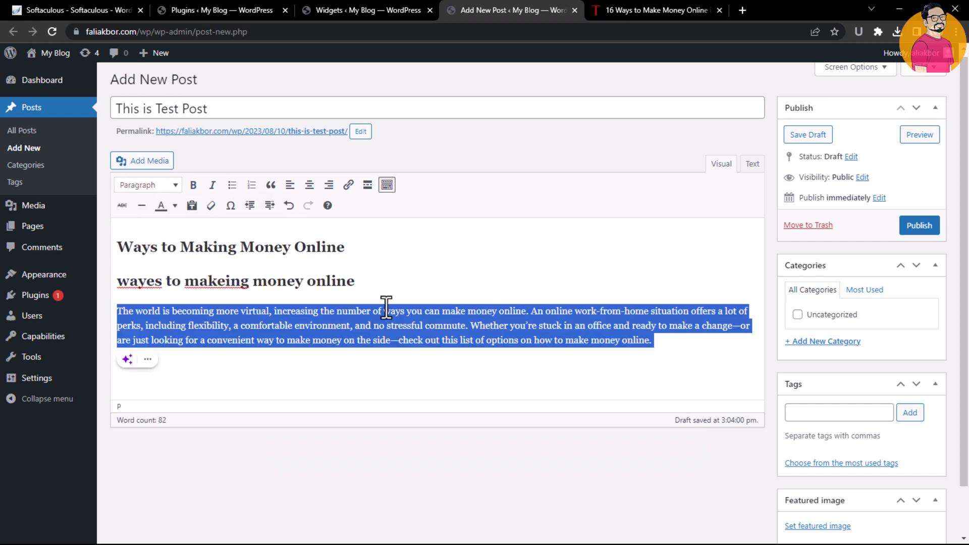
pyautogui.click(201, 185)
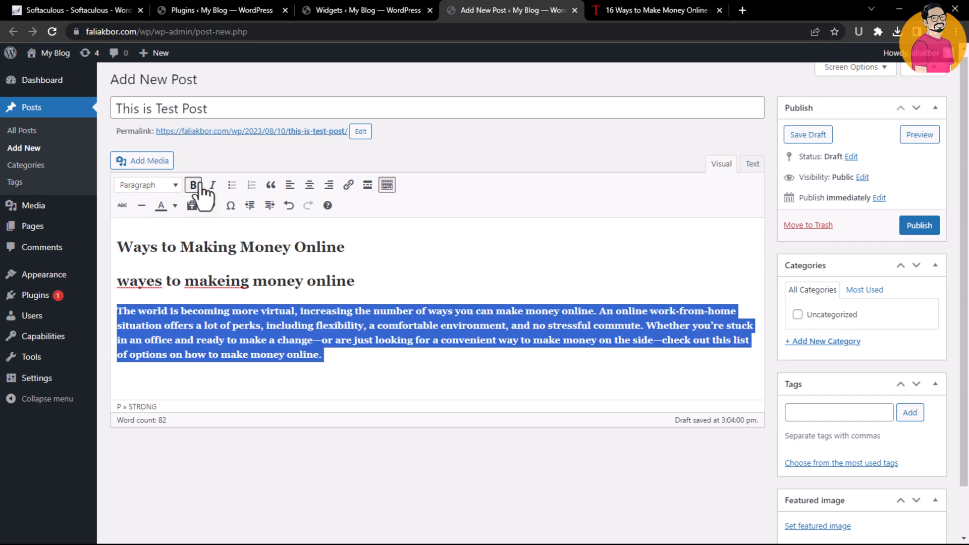
pyautogui.click(258, 324)
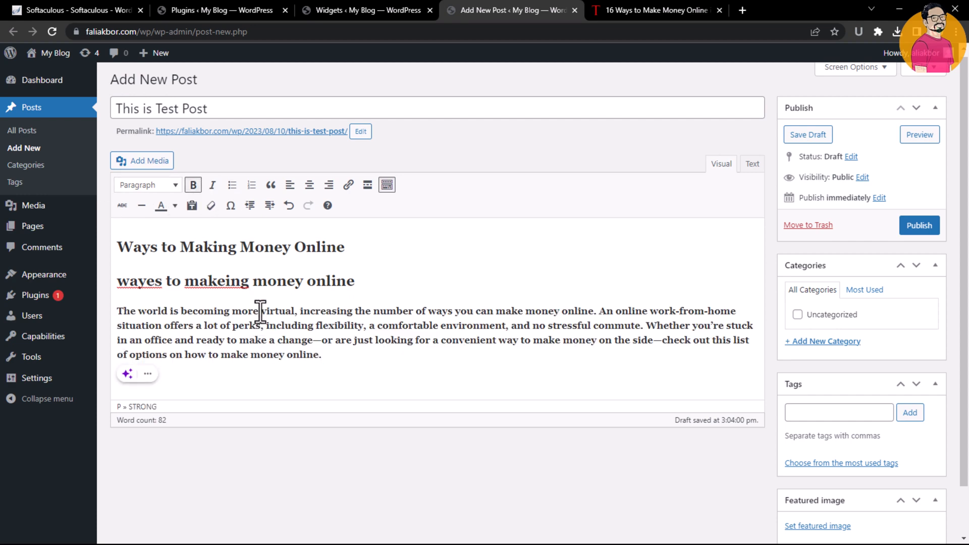
# Select the paragraph again and make it italic
pyautogui.tripleClick(260, 311)
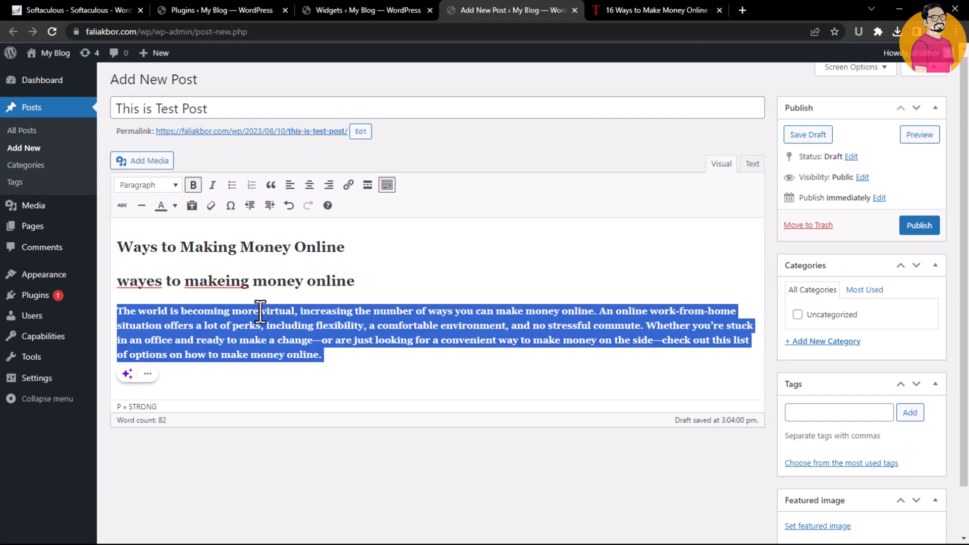
pyautogui.click(212, 184)
pyautogui.click(333, 343)
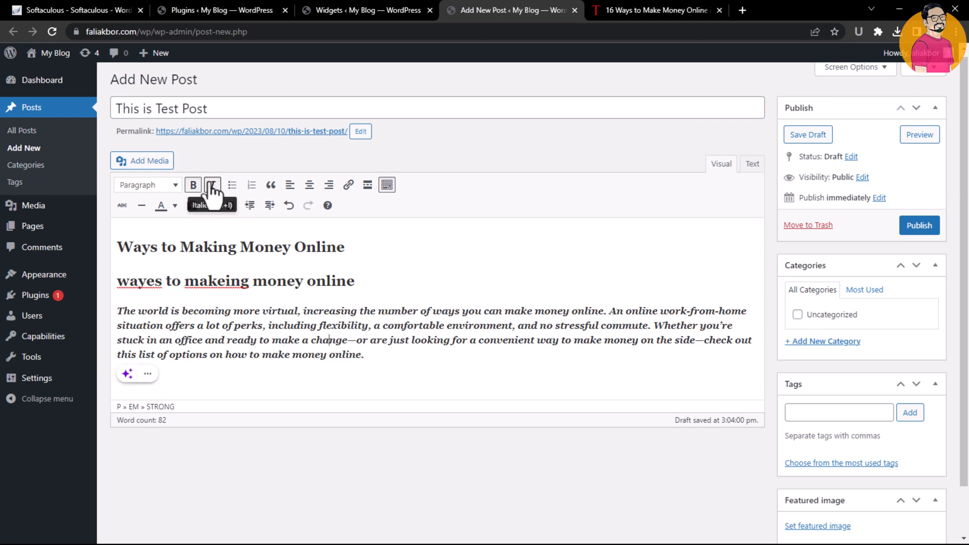
# Turn the paragraph into a bulleted list, then switch it to a numbered list
pyautogui.doubleClick(287, 346)
pyautogui.tripleClick(287, 345)
pyautogui.click(232, 184)
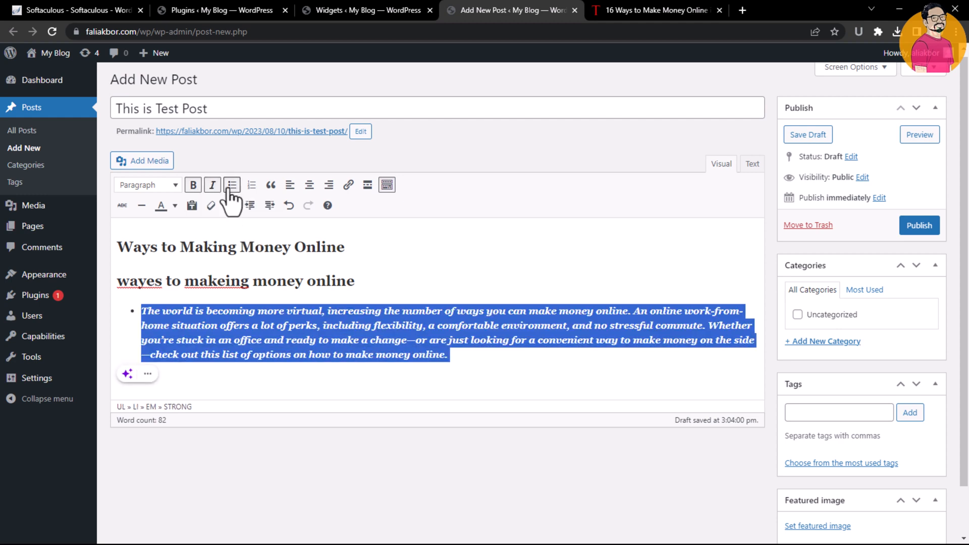
pyautogui.click(293, 356)
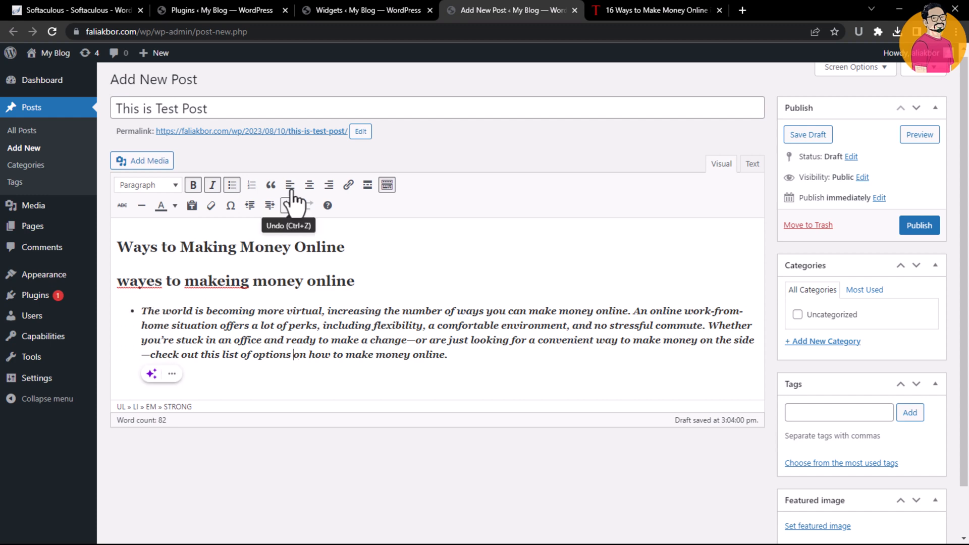
pyautogui.click(252, 187)
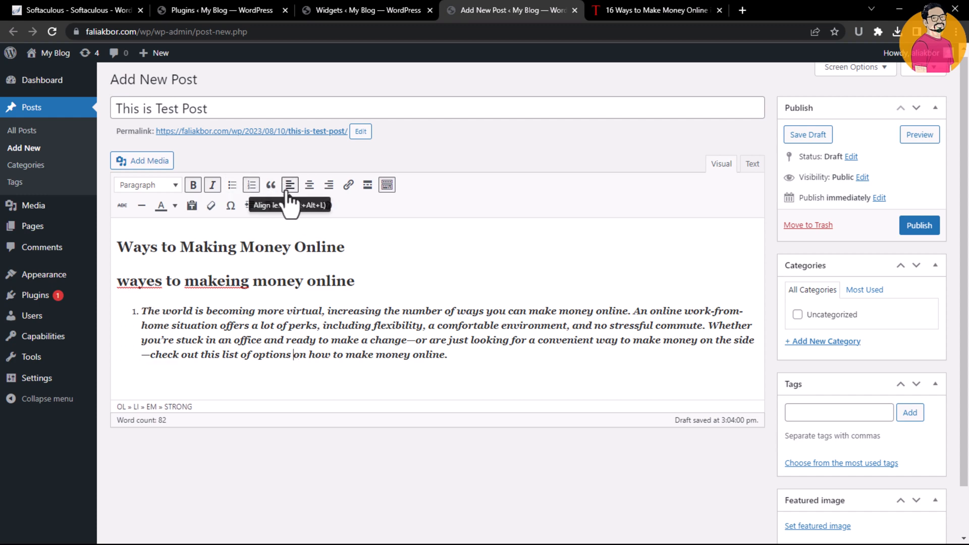
# Try center and right alignment on the list item before returning it to left alignment
pyautogui.click(309, 188)
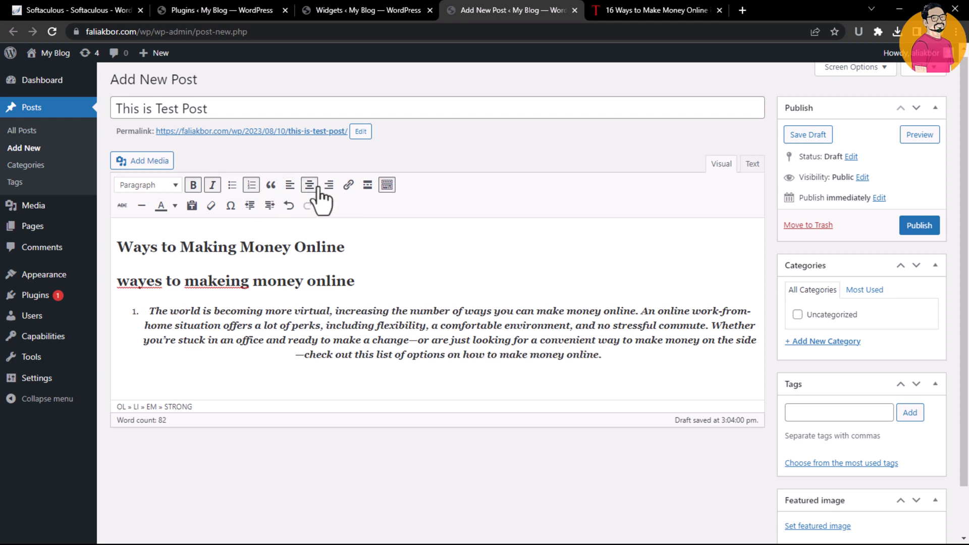
pyautogui.click(330, 188)
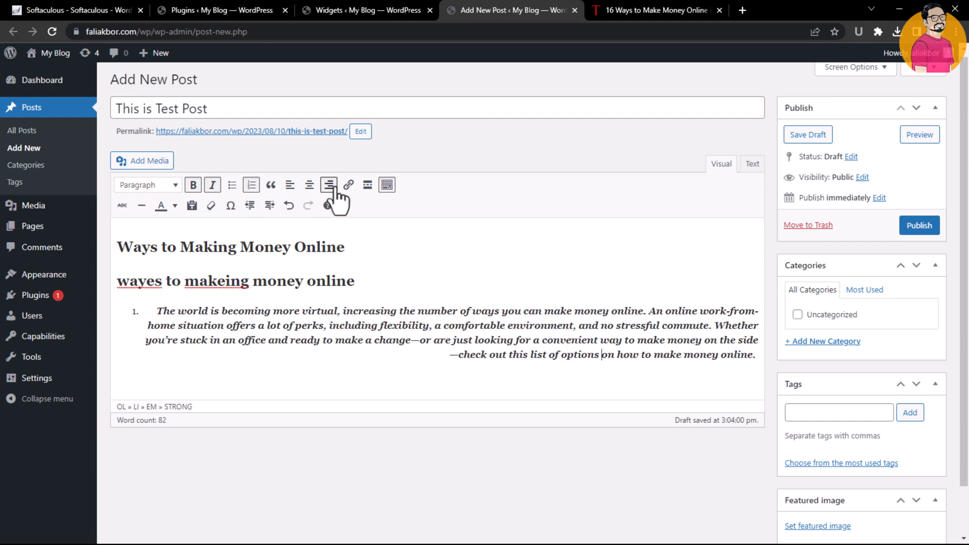
pyautogui.click(311, 188)
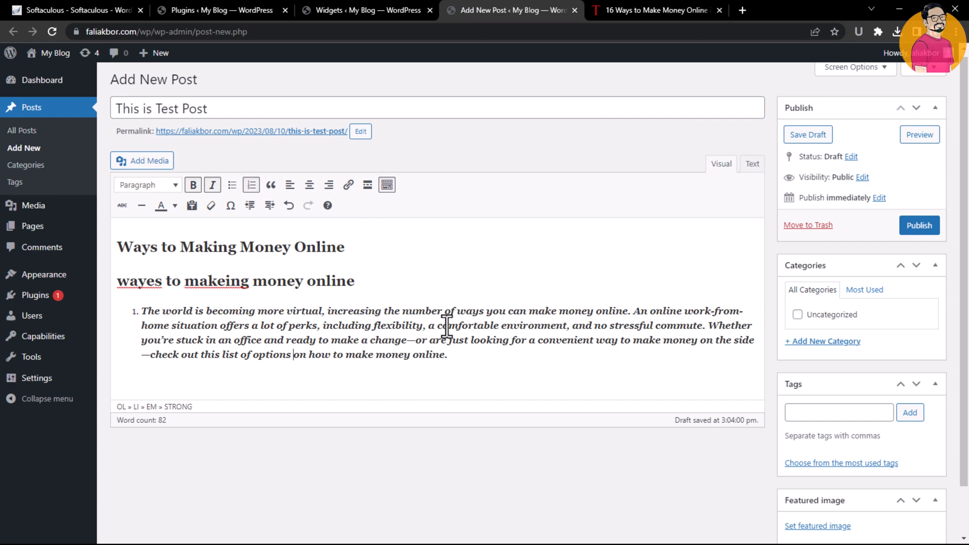
# Link the word number in the paragraph to the URL #
pyautogui.doubleClick(425, 311)
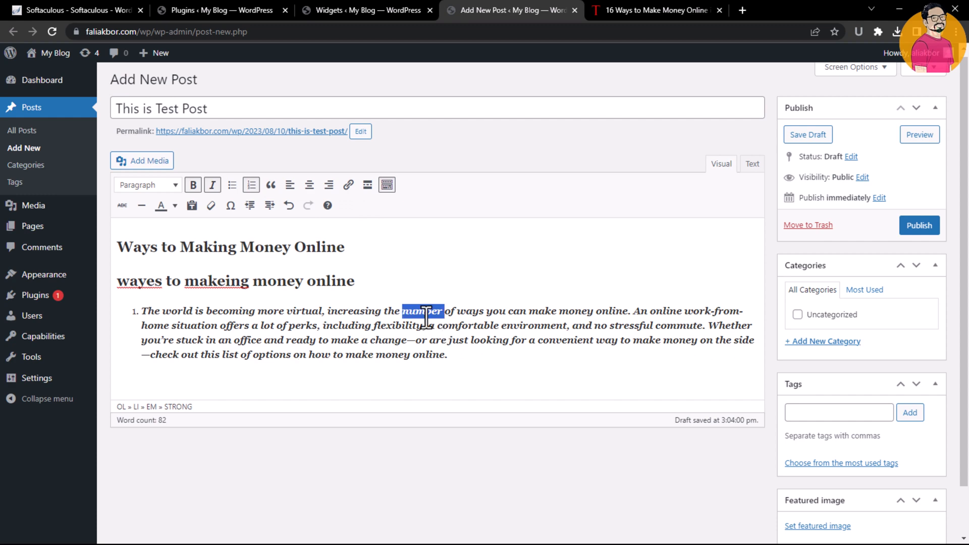
pyautogui.click(348, 185)
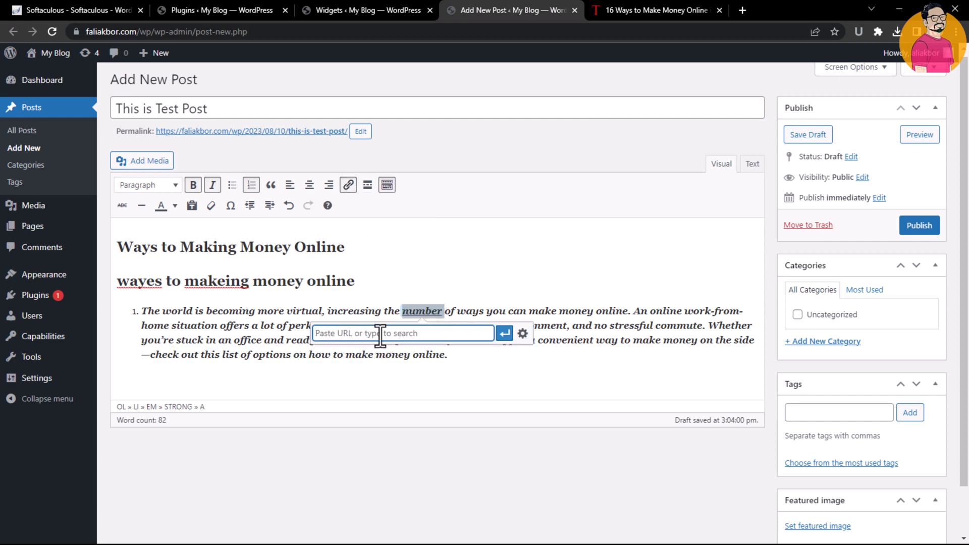
pyautogui.write('#')
pyautogui.press('Return')
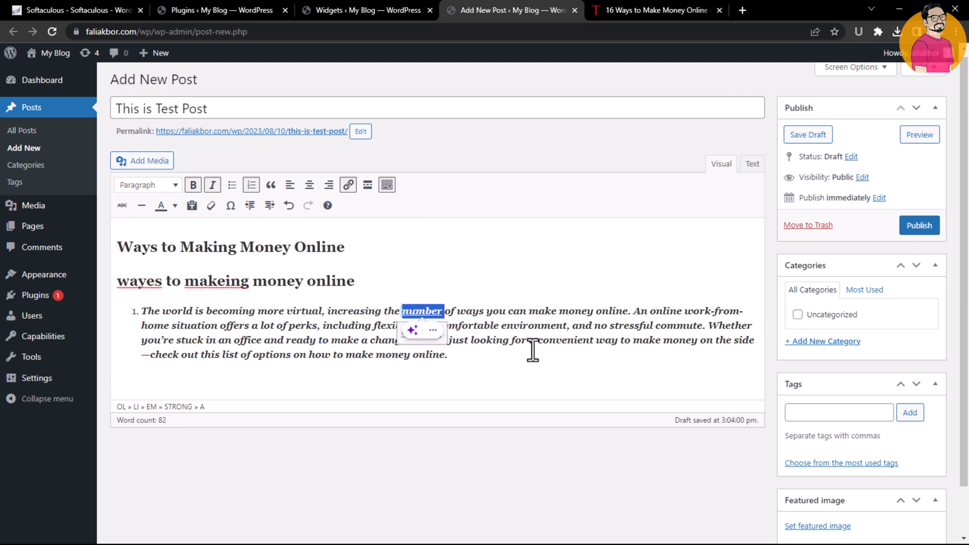
pyautogui.click(533, 251)
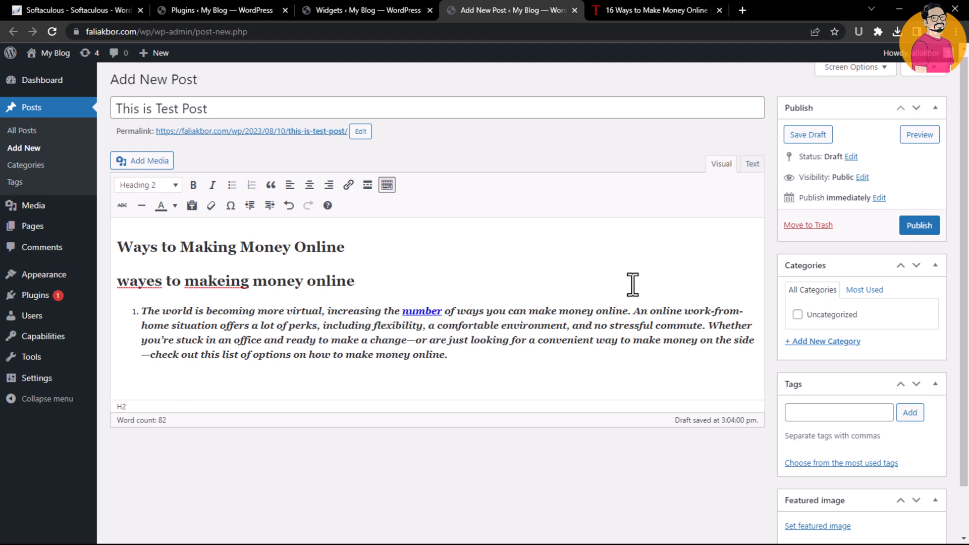
# Open the file picker to upload a featured image for the post
pyautogui.moveTo(967, 244); pyautogui.dragTo(968, 191)
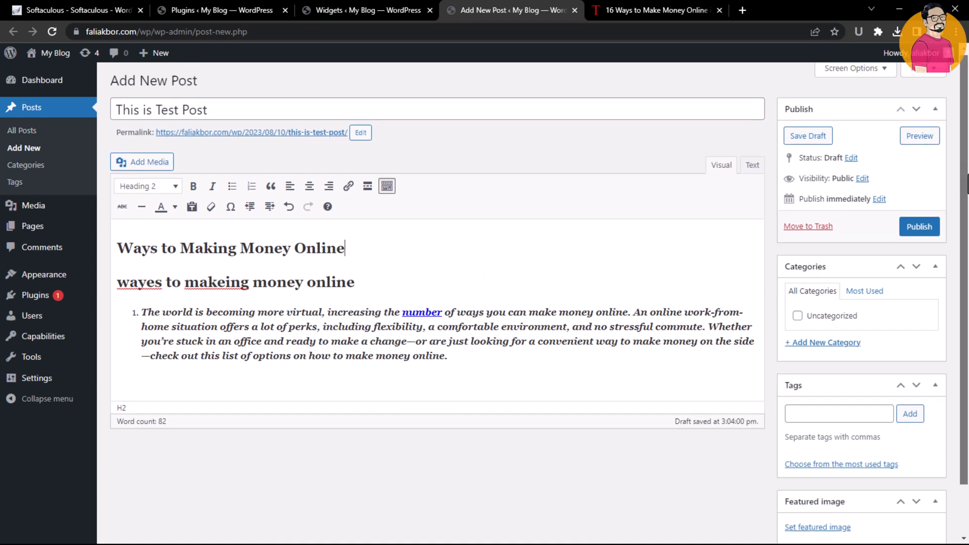
pyautogui.scroll(-1, 898, 201)
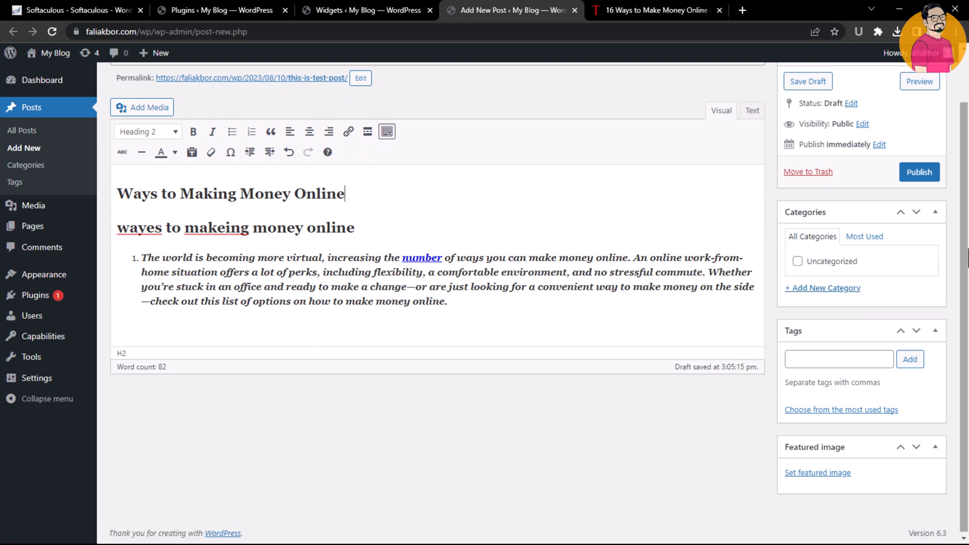
pyautogui.scroll(-1, 847, 323)
pyautogui.click(881, 357)
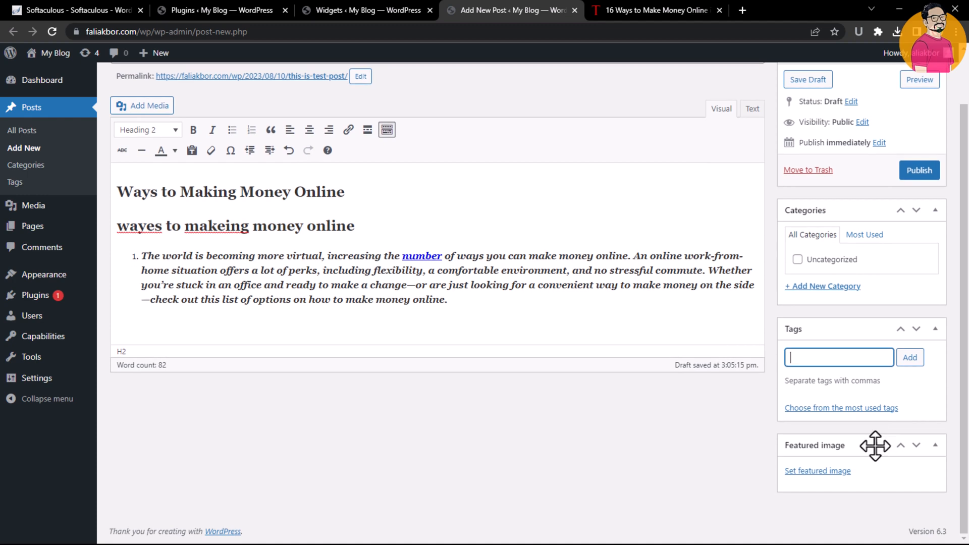
pyautogui.click(840, 471)
pyautogui.click(57, 109)
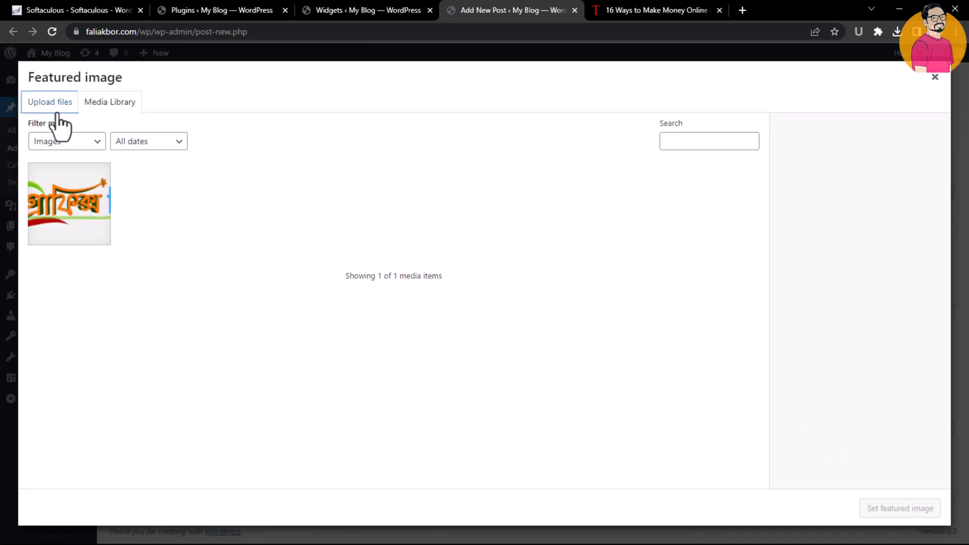
pyautogui.click(458, 291)
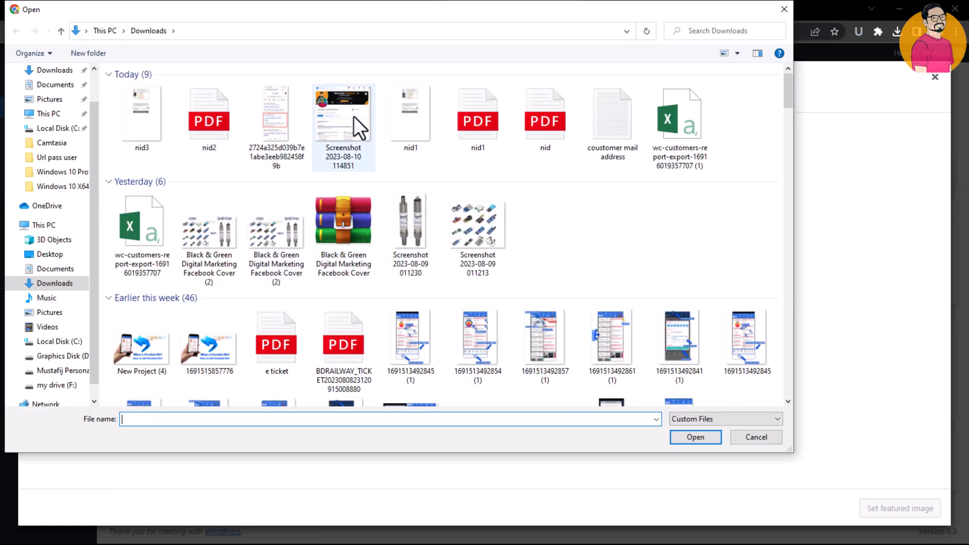
# Upload the screenshot image from Downloads and set it as the post's featured image
pyautogui.click(325, 117)
pyautogui.doubleClick(325, 116)
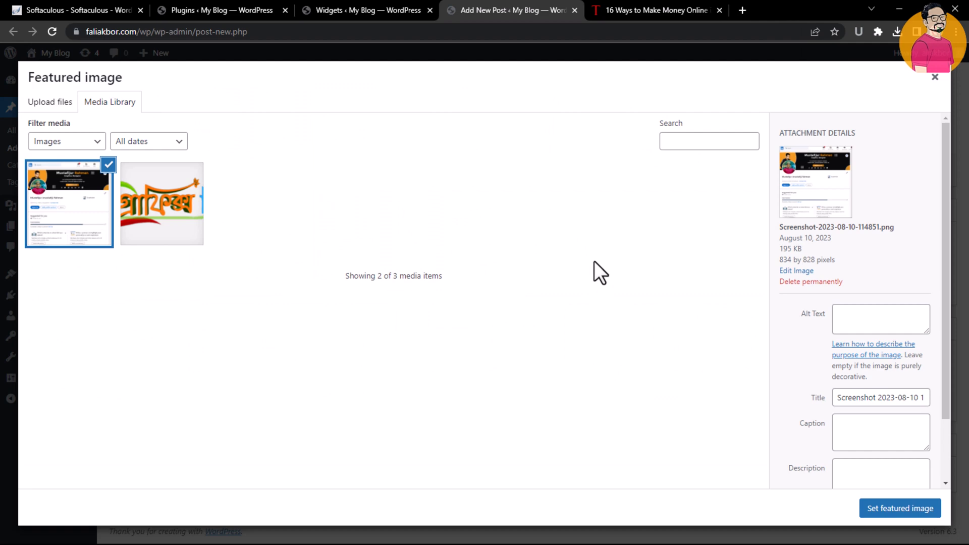
pyautogui.click(899, 508)
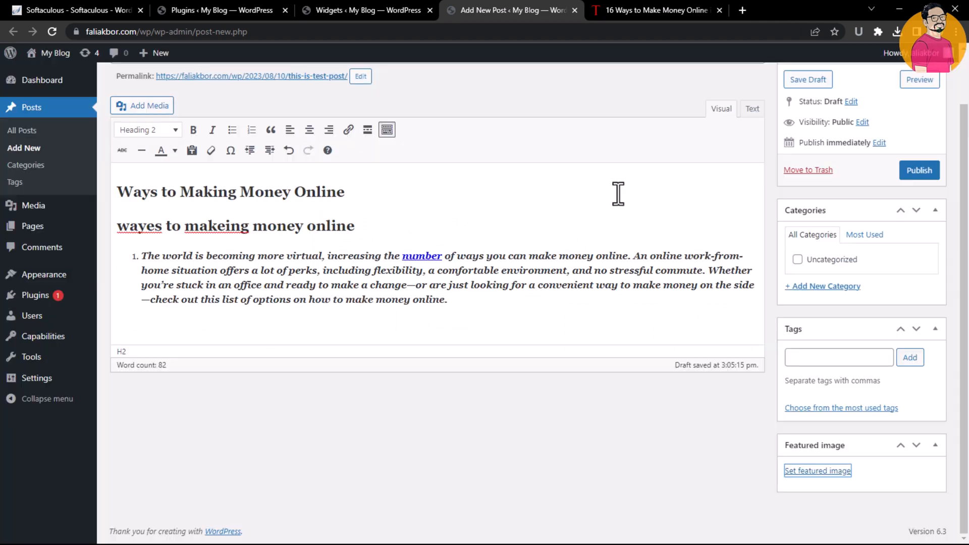
# Select all the post content and scroll through the editor to review the post with its featured image
pyautogui.click(645, 265)
pyautogui.hotkey('ctrl', 'a')
pyautogui.scroll(-4, 808, 379)
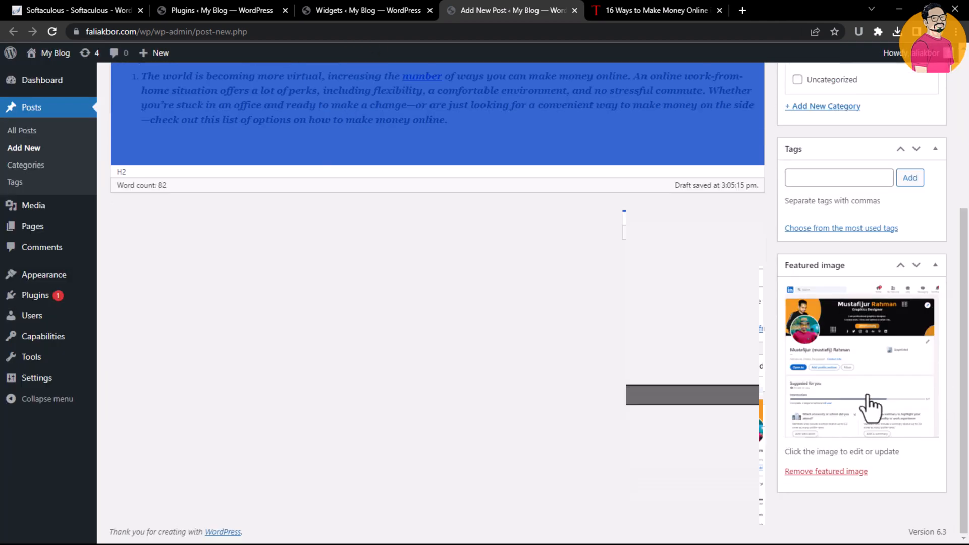
pyautogui.scroll(5, 914, 202)
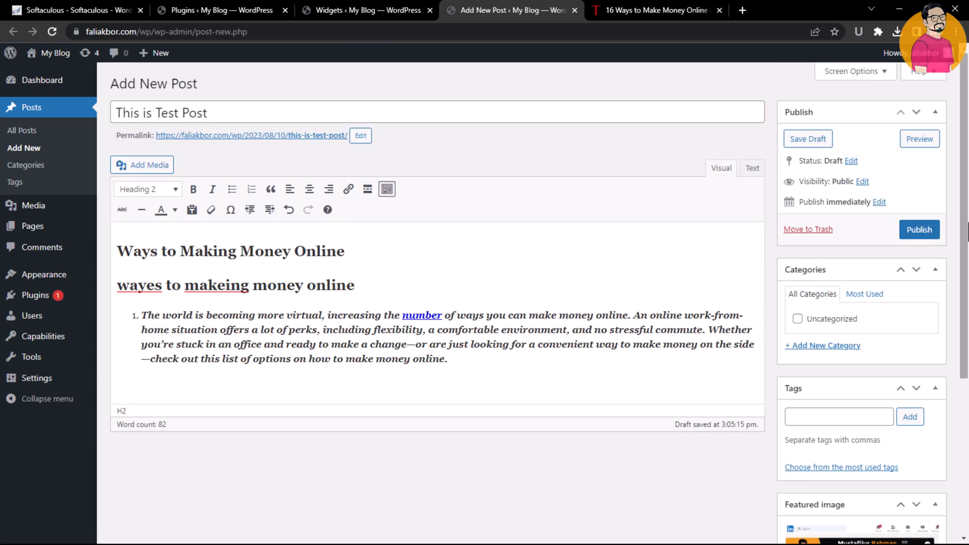
# Switch to the Widgets tab, reload it in the classic widgets screen, and browse the available widgets
pyautogui.click(418, 4)
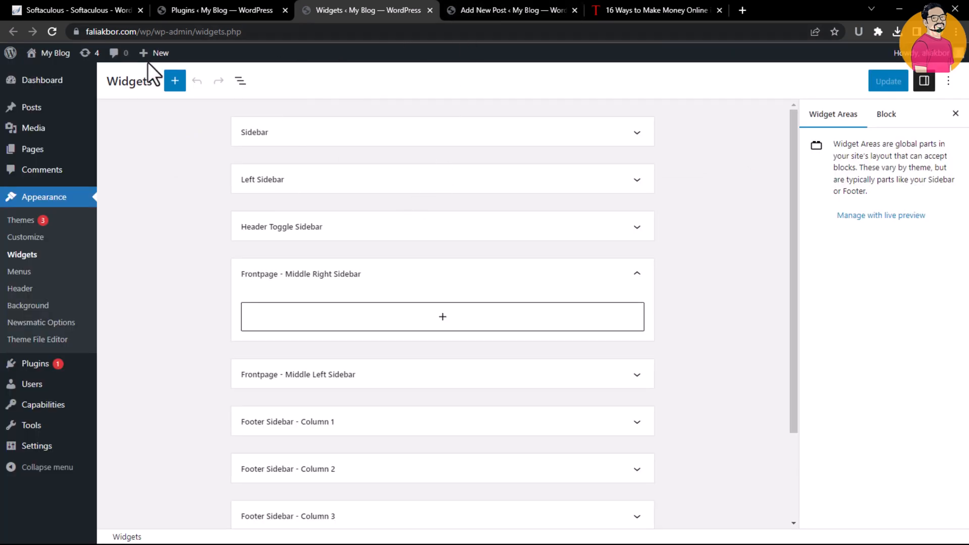
pyautogui.click(53, 31)
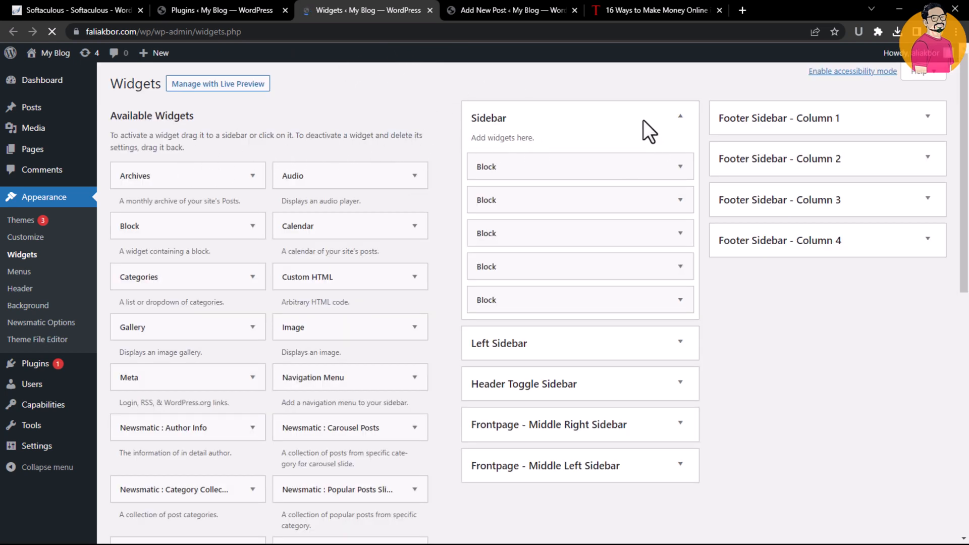
pyautogui.click(680, 116)
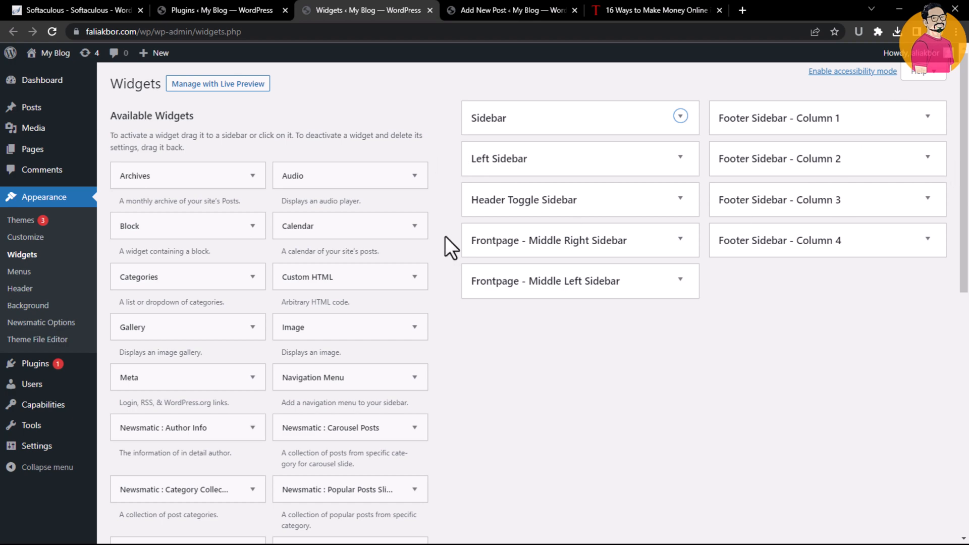
pyautogui.scroll(-6, 847, 382)
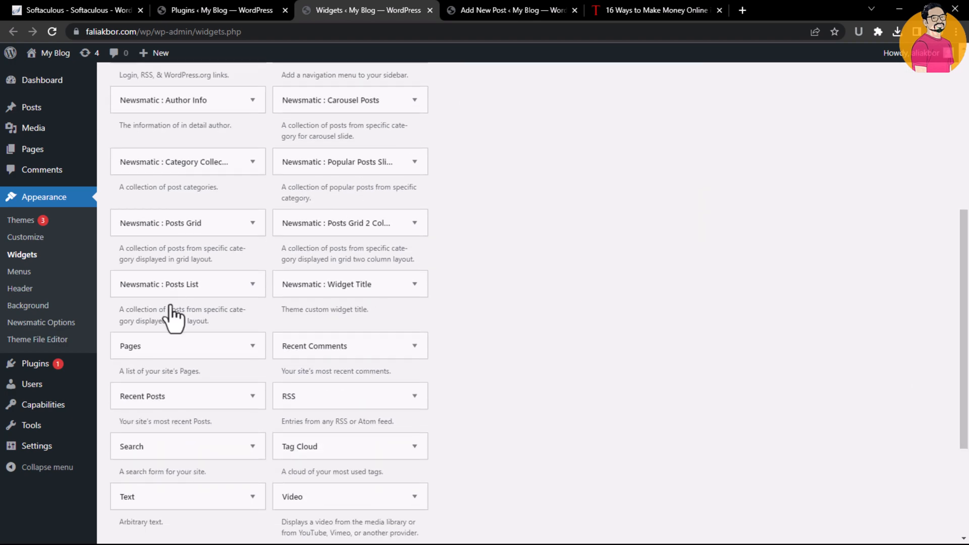
pyautogui.moveTo(964, 288); pyautogui.dragTo(967, 134)
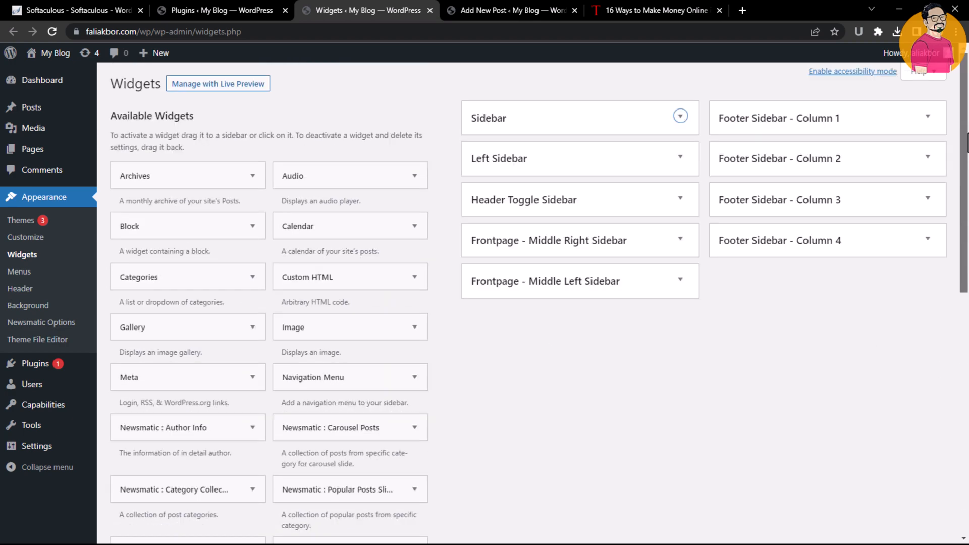
# Expand the Sidebar area and inspect the Block HTML of its existing block widgets
pyautogui.click(680, 117)
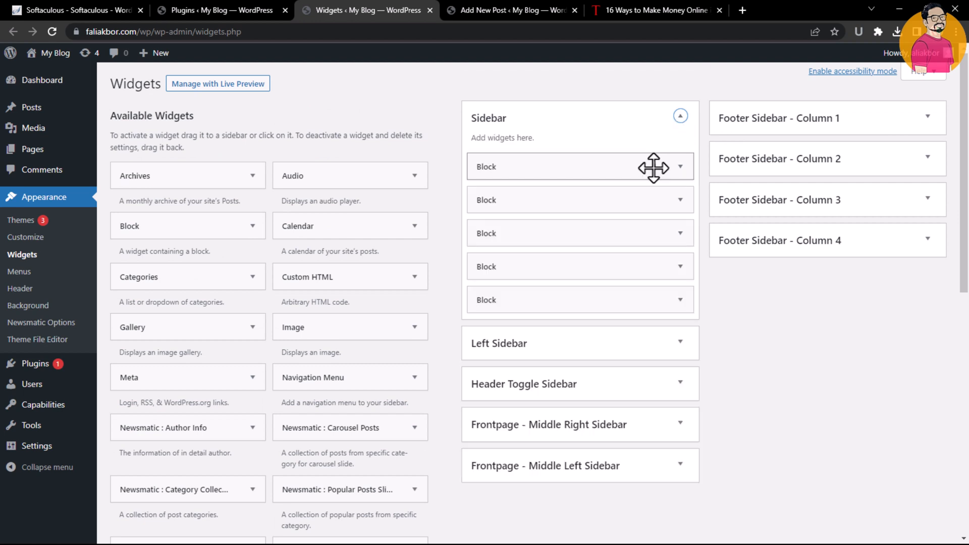
pyautogui.click(681, 167)
pyautogui.click(486, 245)
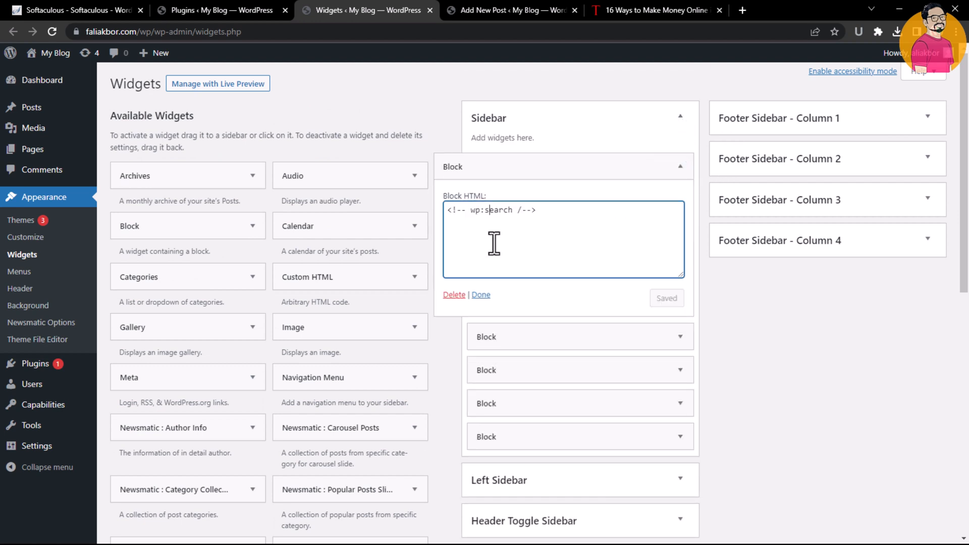
pyautogui.click(681, 167)
pyautogui.click(679, 201)
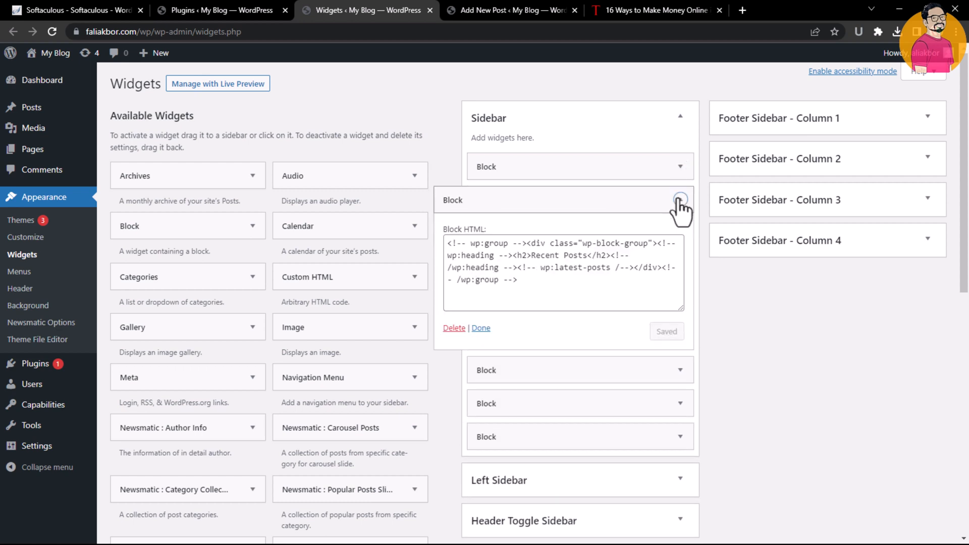
pyautogui.click(680, 200)
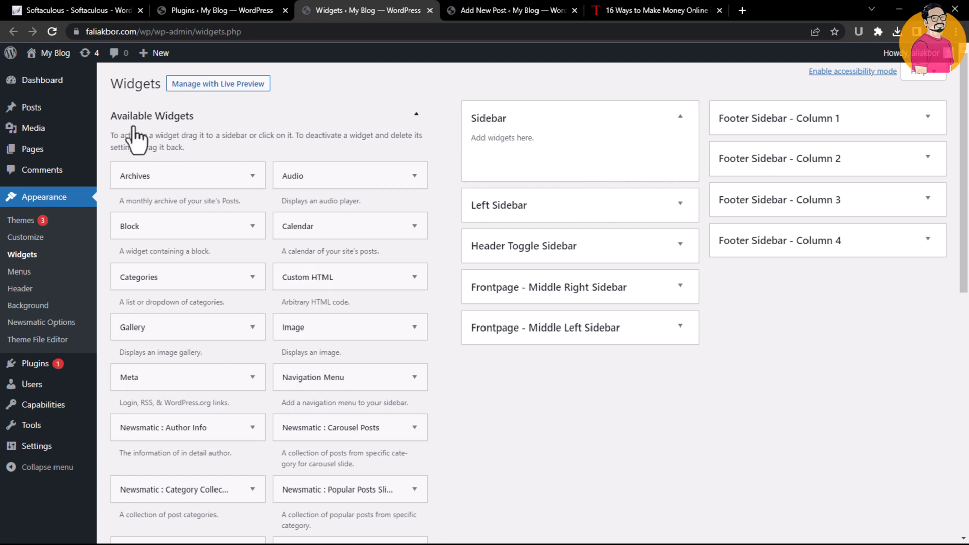
# Add a Gallery widget to the Sidebar area
pyautogui.click(183, 117)
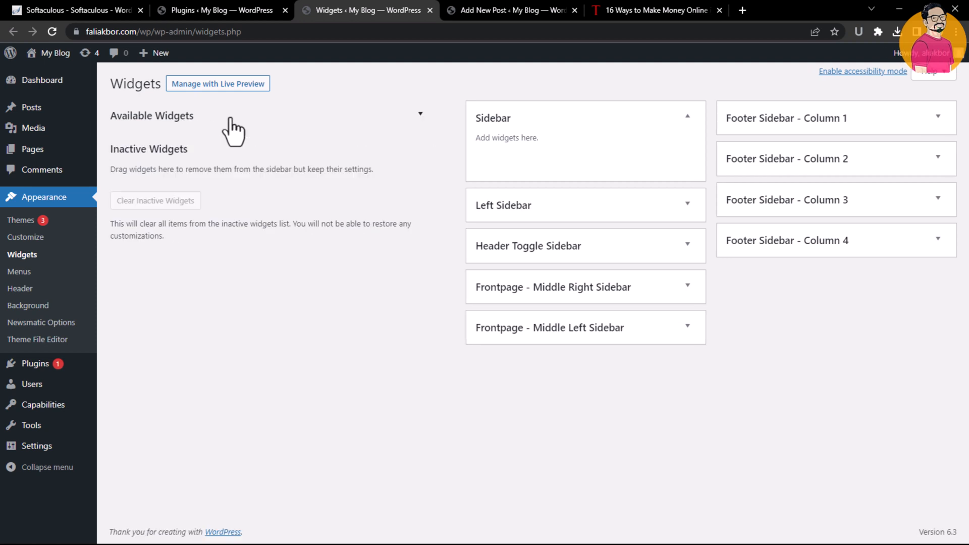
pyautogui.click(190, 119)
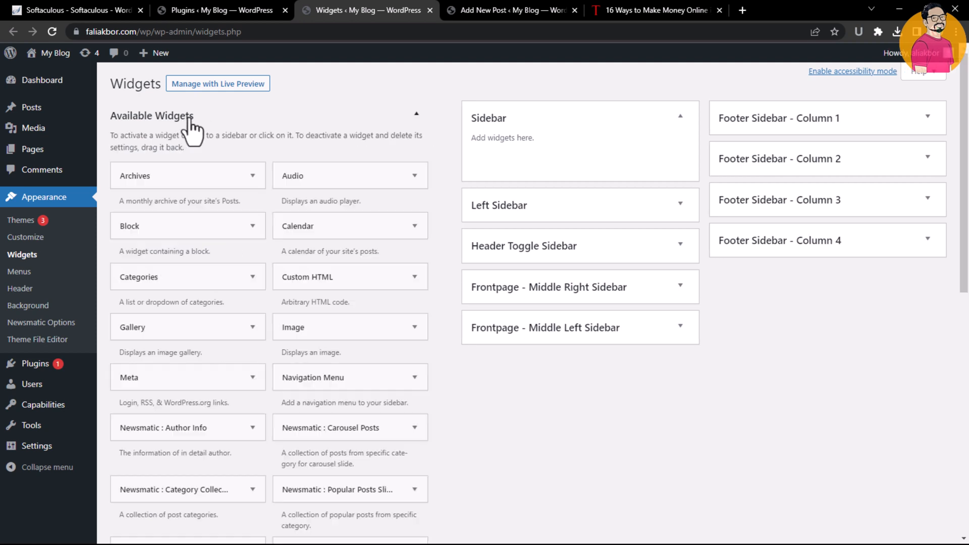
pyautogui.click(236, 329)
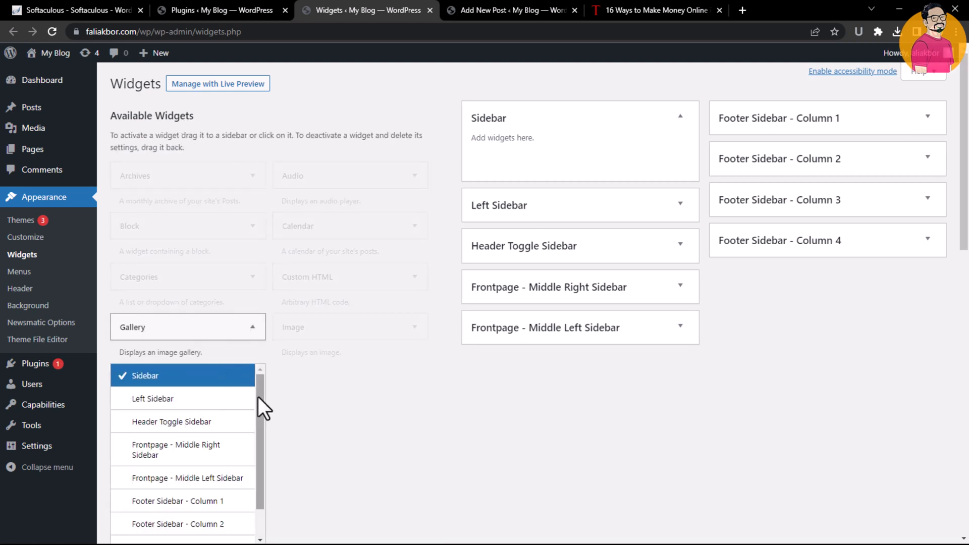
pyautogui.moveTo(259, 397)
pyautogui.mouseDown()
pyautogui.moveTo(255, 432)
pyautogui.moveTo(255, 383)
pyautogui.mouseUp()
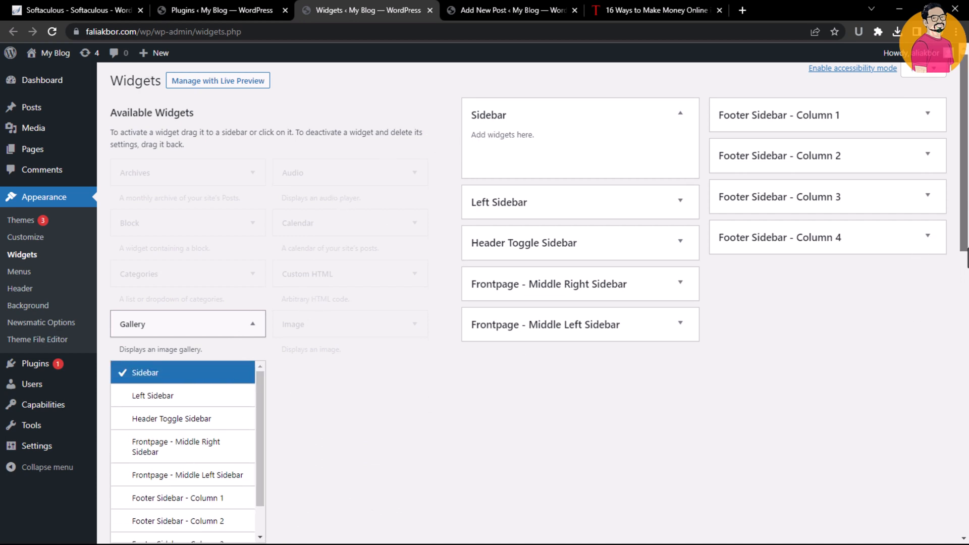
pyautogui.scroll(-5, 754, 300)
pyautogui.click(228, 301)
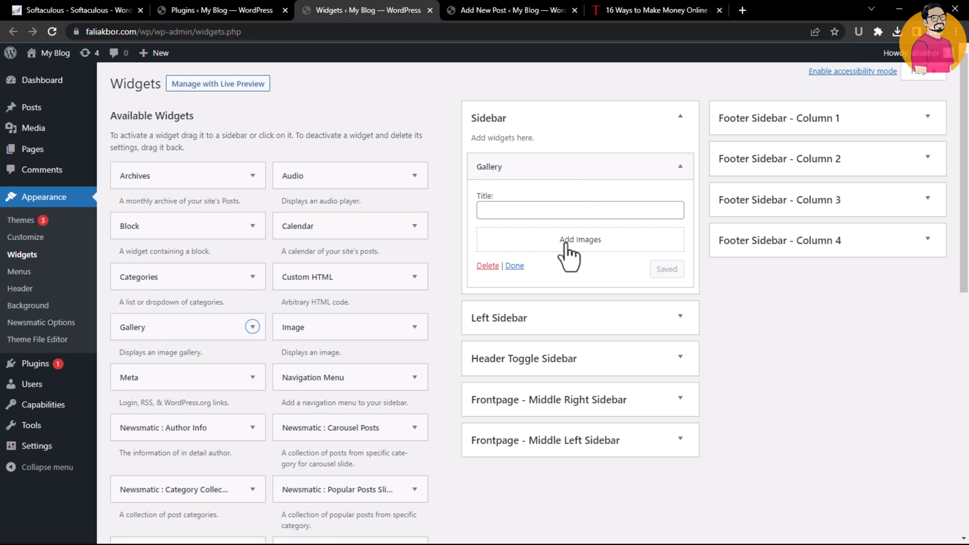
pyautogui.click(549, 243)
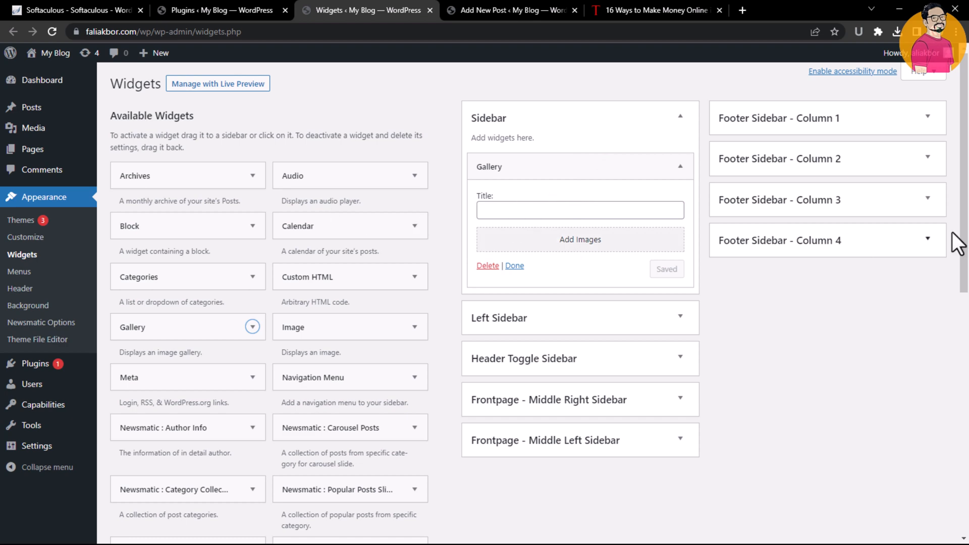
# Add a Text widget to the Sidebar area
pyautogui.moveTo(963, 234); pyautogui.dragTo(943, 318)
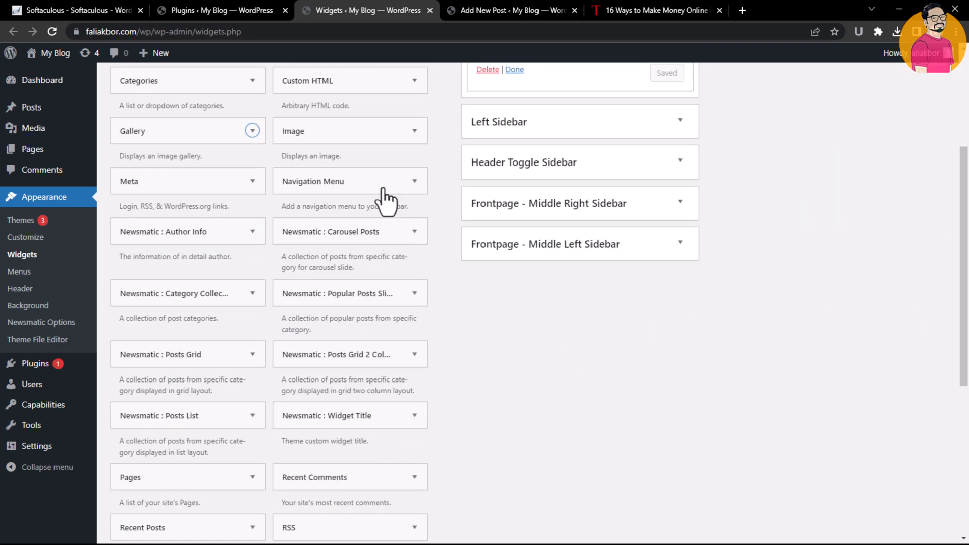
pyautogui.scroll(-5, 208, 401)
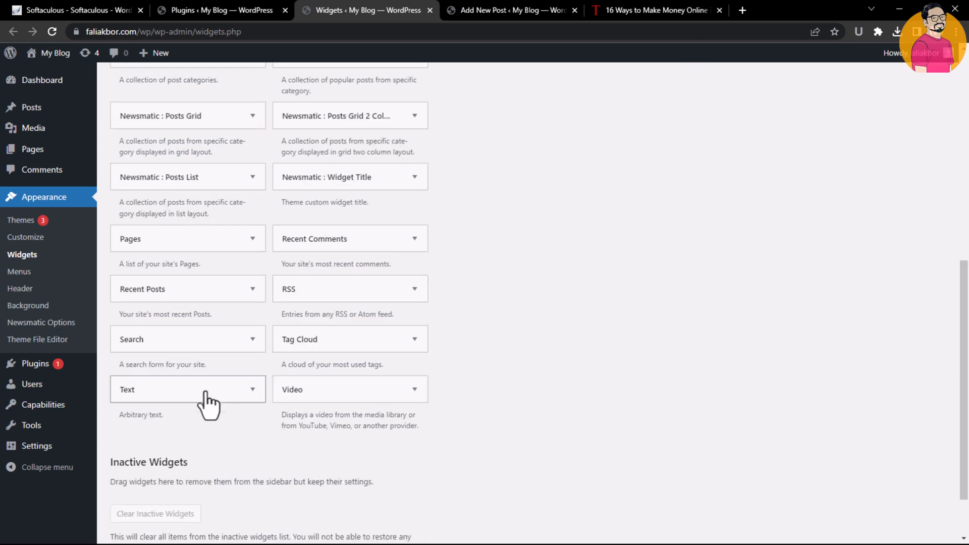
pyautogui.click(251, 396)
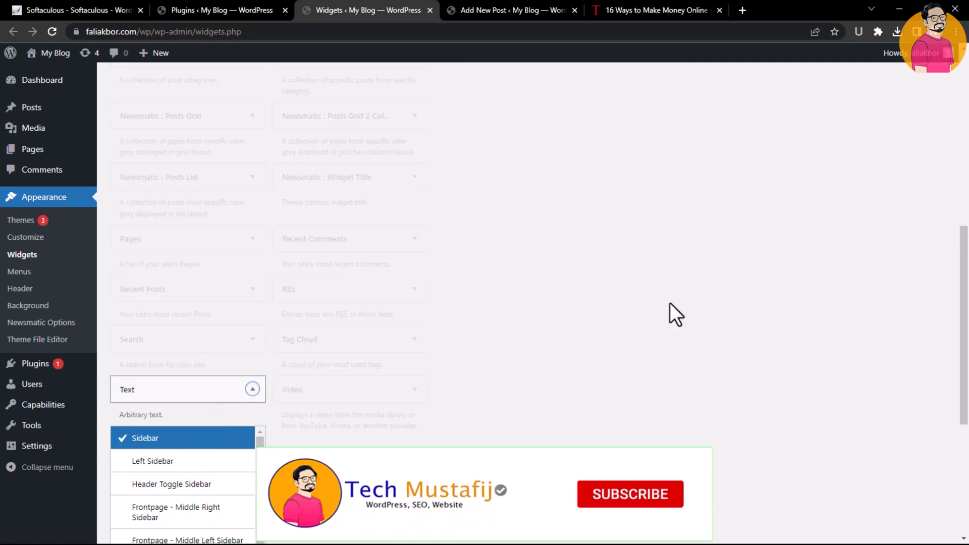
pyautogui.moveTo(964, 294); pyautogui.dragTo(959, 360)
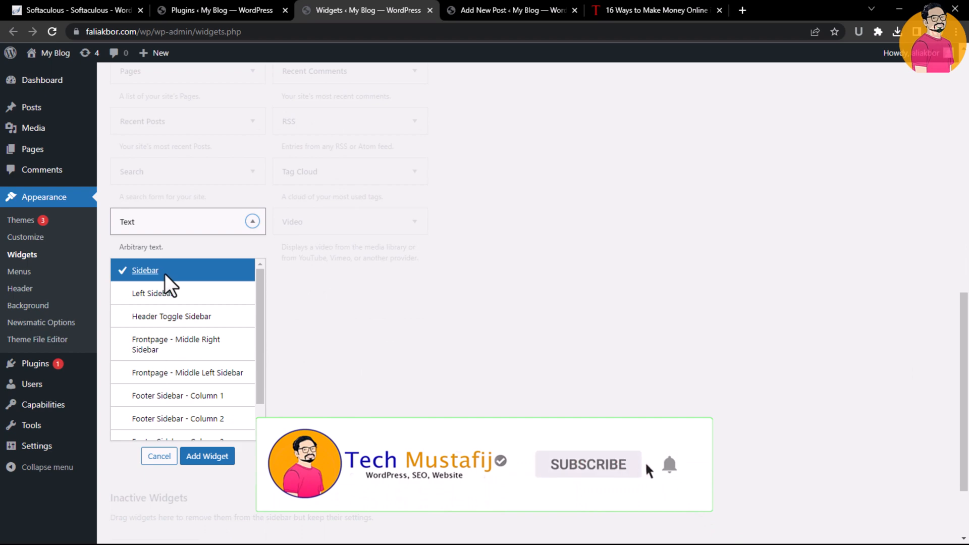
pyautogui.click(207, 456)
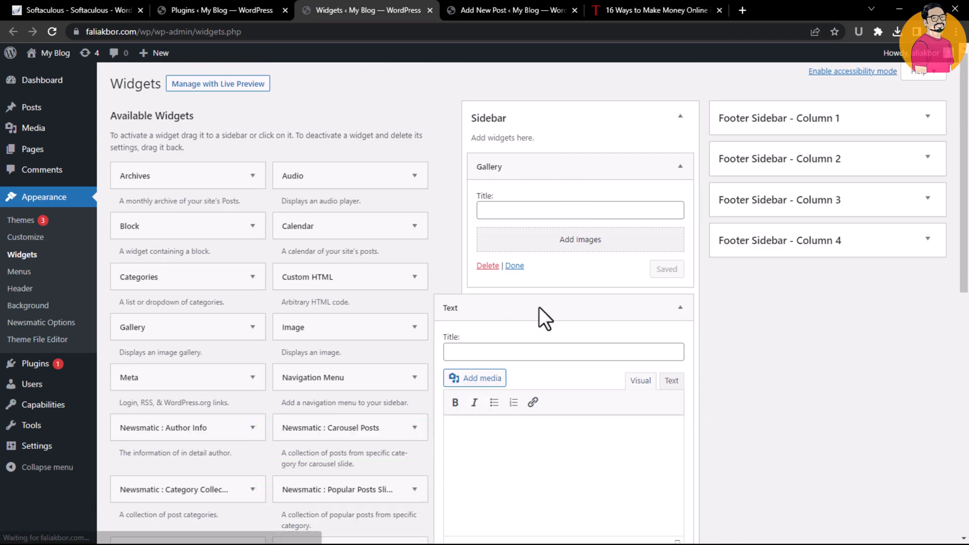
# Collapse the Sidebar and expand the other widget areas, including Footer Sidebar - Column 1, to inspect them
pyautogui.click(522, 348)
pyautogui.click(577, 121)
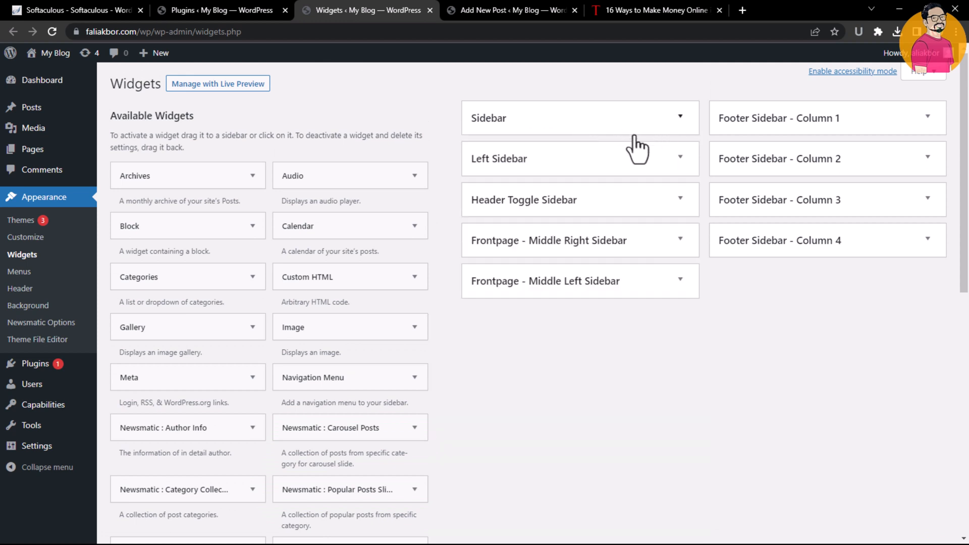
pyautogui.click(616, 211)
pyautogui.click(579, 213)
pyautogui.click(580, 242)
pyautogui.click(640, 253)
pyautogui.click(576, 292)
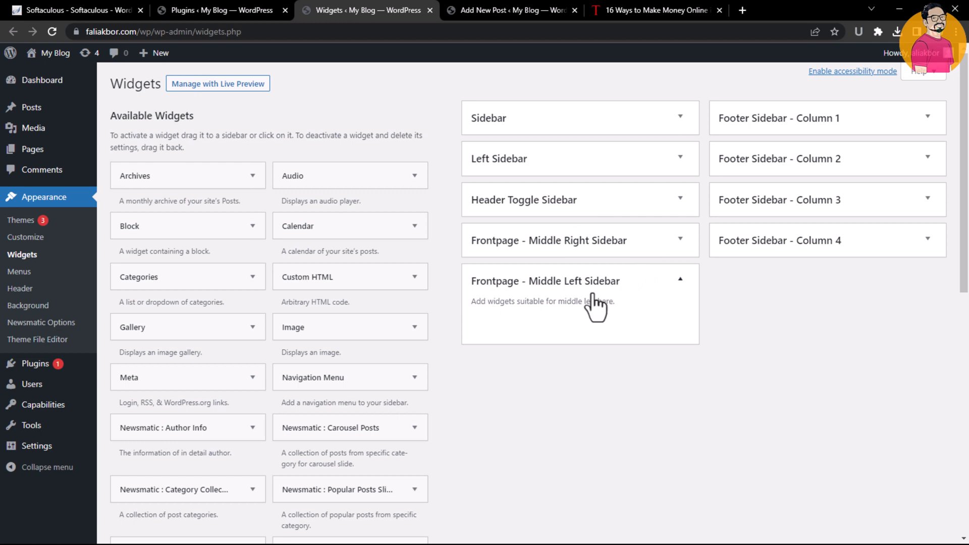
pyautogui.click(866, 148)
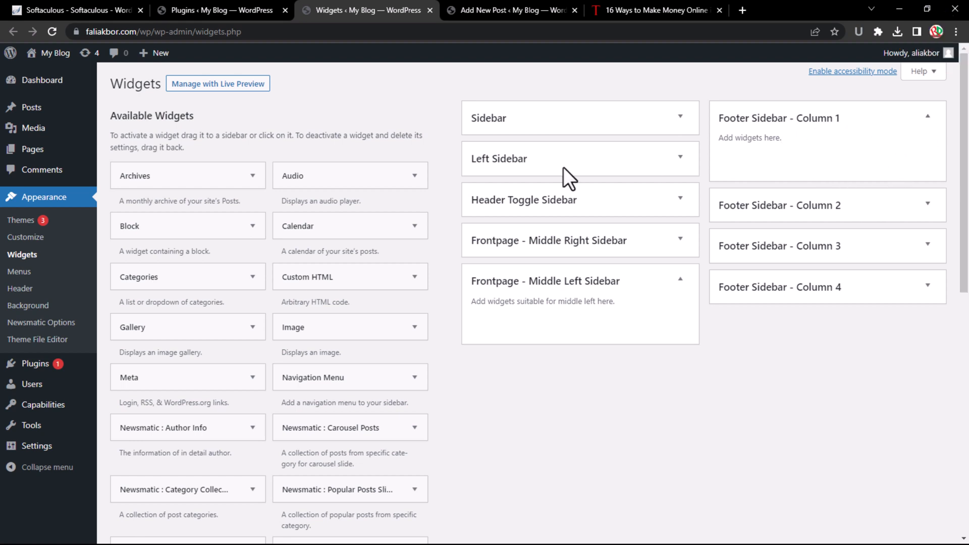
# Add a Custom HTML widget to Footer Sidebar - Column 1
pyautogui.click(321, 277)
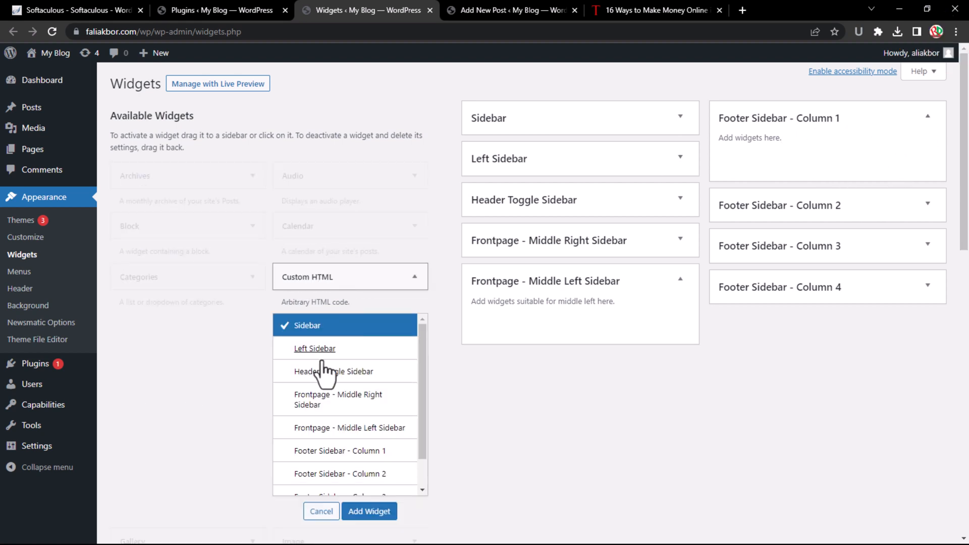
pyautogui.scroll(-1, 370, 409)
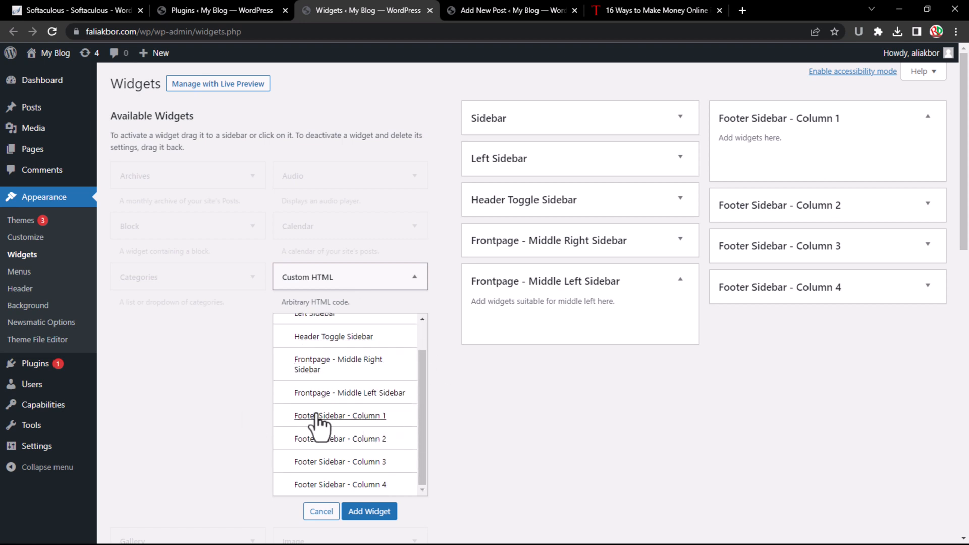
pyautogui.click(347, 417)
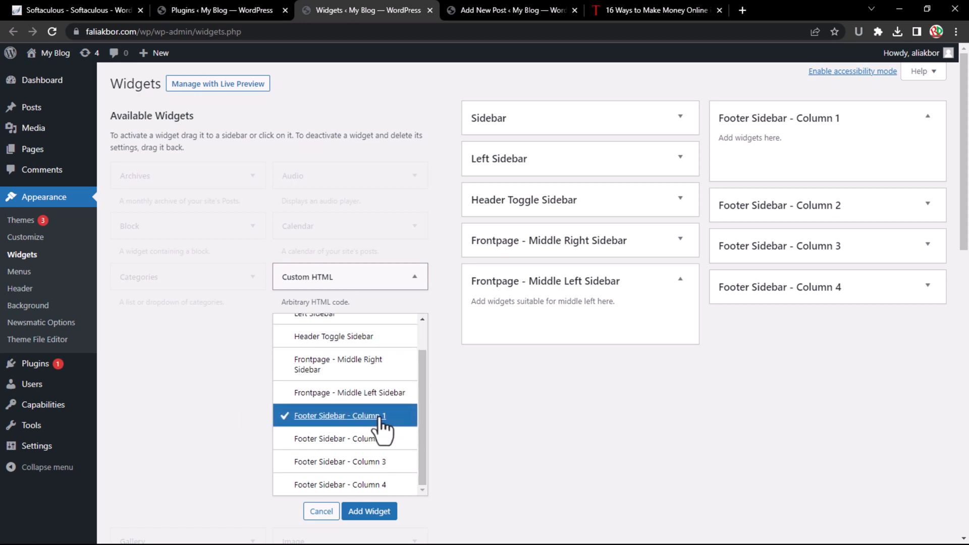
pyautogui.click(368, 511)
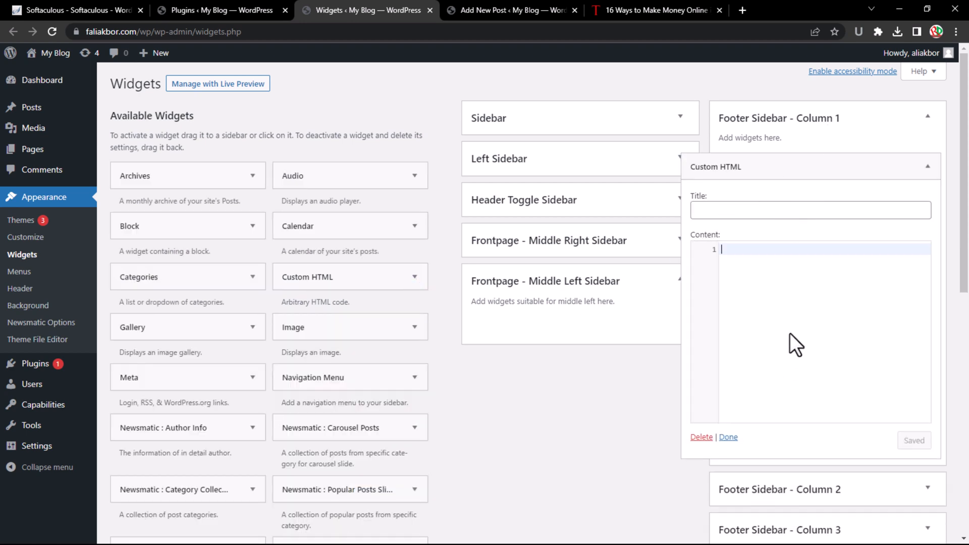
# Enter the lines aydgvadj and duyg as the Custom HTML widget's content, then collapse the widget
pyautogui.write('aydgvadj')
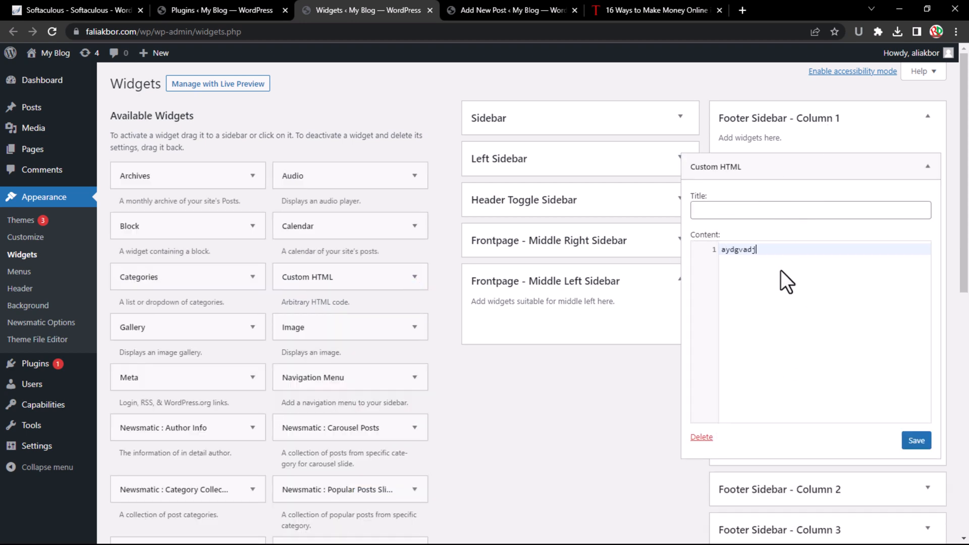
pyautogui.press('Return')
pyautogui.write('duygavd')
pyautogui.press('BackSpace')
pyautogui.press('BackSpace')
pyautogui.press('BackSpace')
pyautogui.press('BackSpace')
pyautogui.press('BackSpace')
pyautogui.press('BackSpace')
pyautogui.press('BackSpace')
pyautogui.press('BackSpace')
pyautogui.press('BackSpace')
pyautogui.press('BackSpace')
pyautogui.press('BackSpace')
pyautogui.press('BackSpace')
pyautogui.press('BackSpace')
pyautogui.press('BackSpace')
pyautogui.press('BackSpace')
pyautogui.click(832, 161)
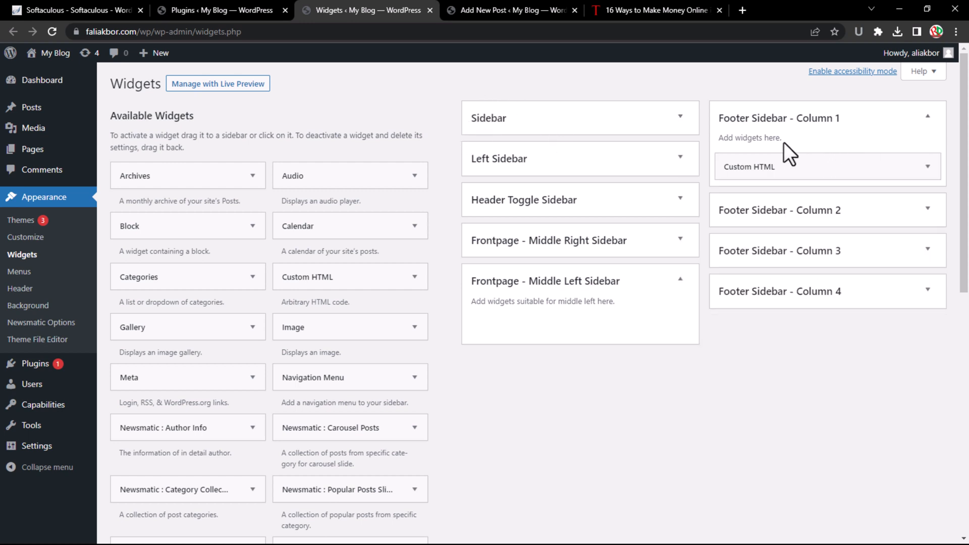